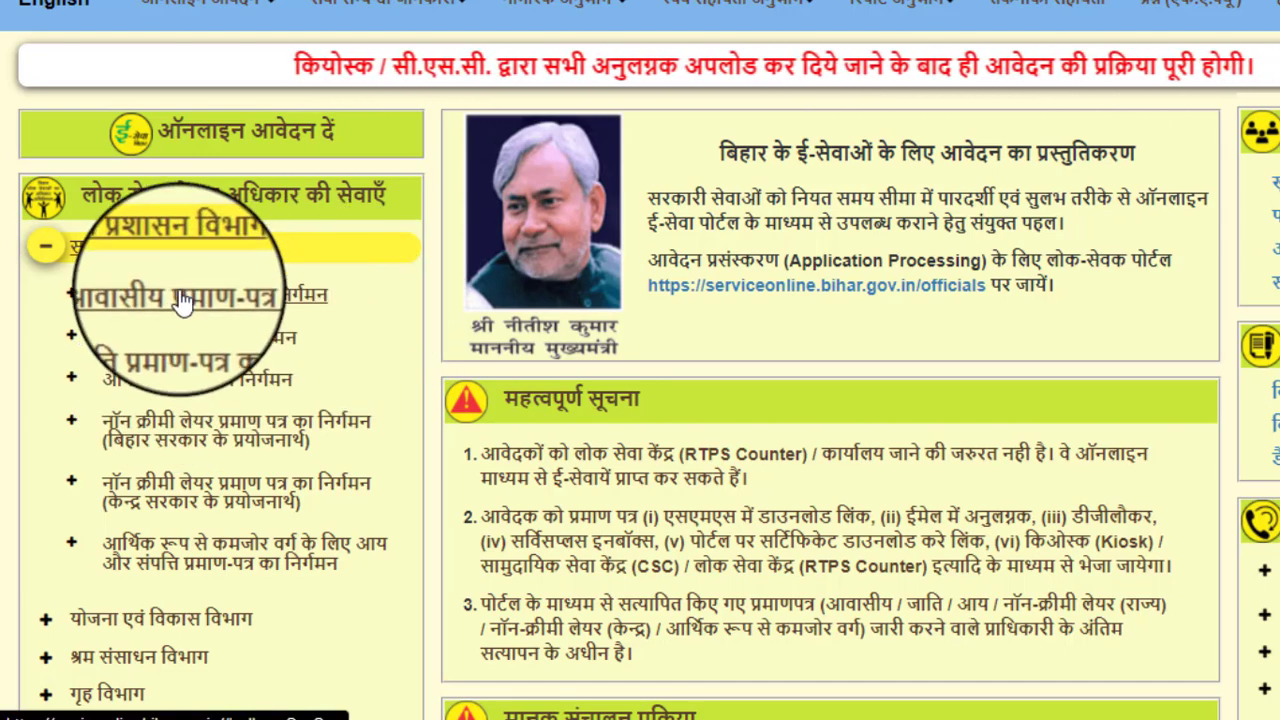
Step: Examine the application levels offered for the residential, caste and income certificate services under the General Administration Department
{"action": "left_click", "coordinate": [140, 294]}
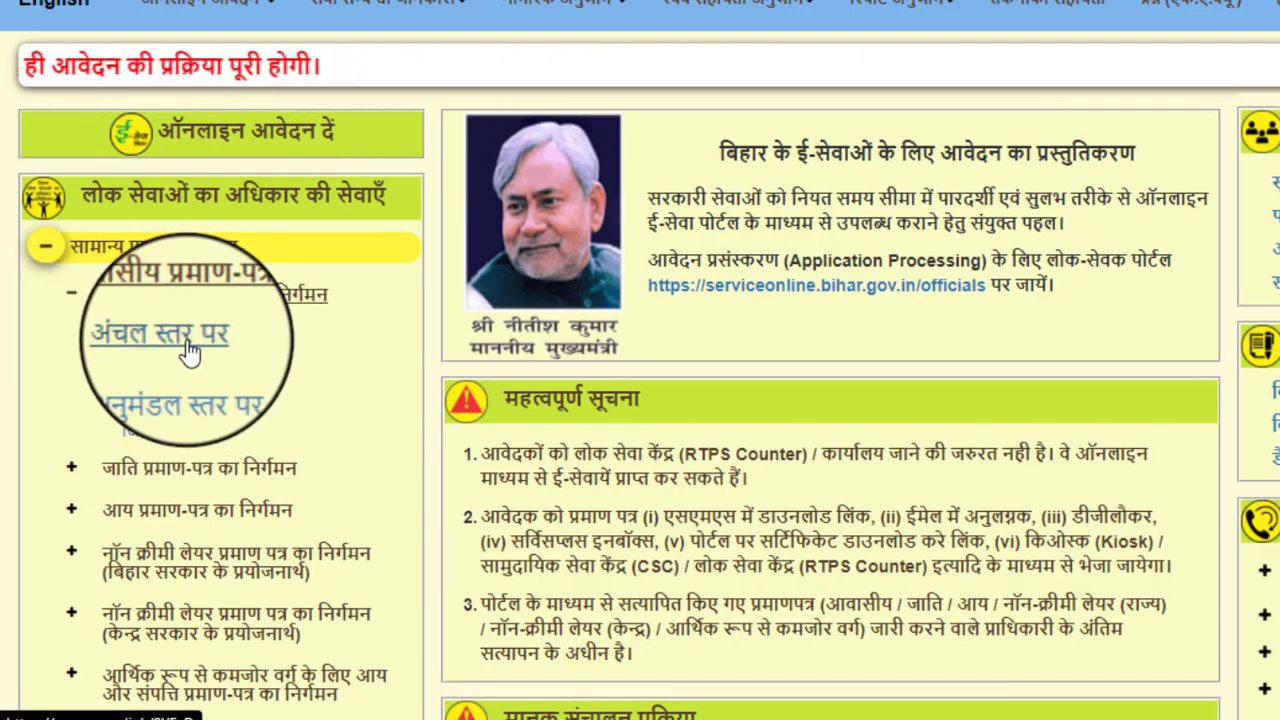
{"action": "left_click", "coordinate": [71, 293]}
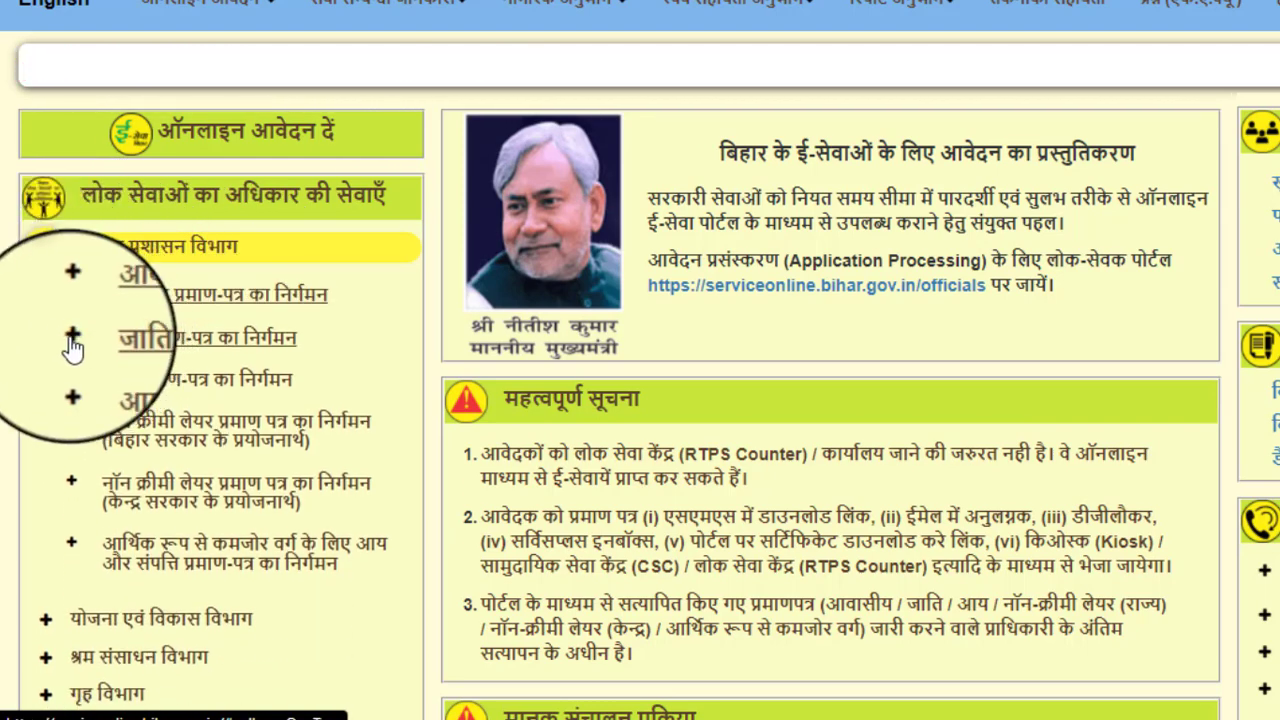
{"action": "left_click", "coordinate": [72, 338]}
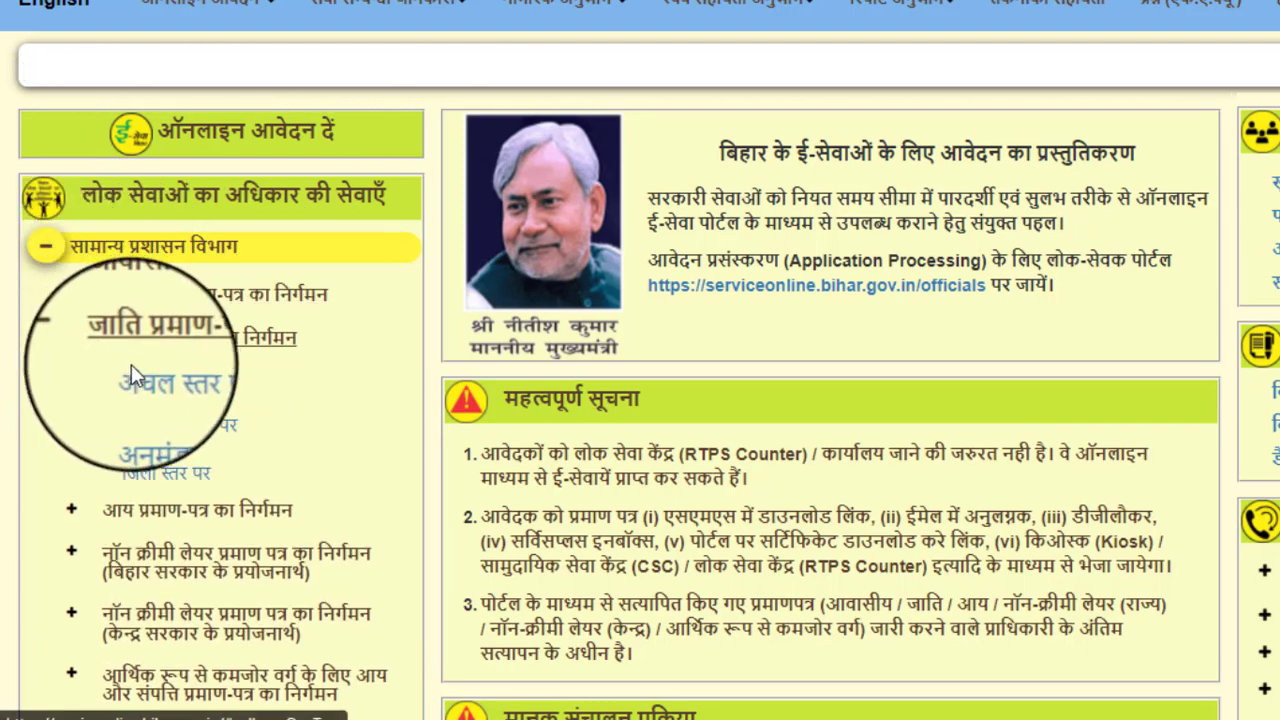
{"action": "scroll", "coordinate": [374, 329], "scroll_direction": "down", "scroll_amount": 3}
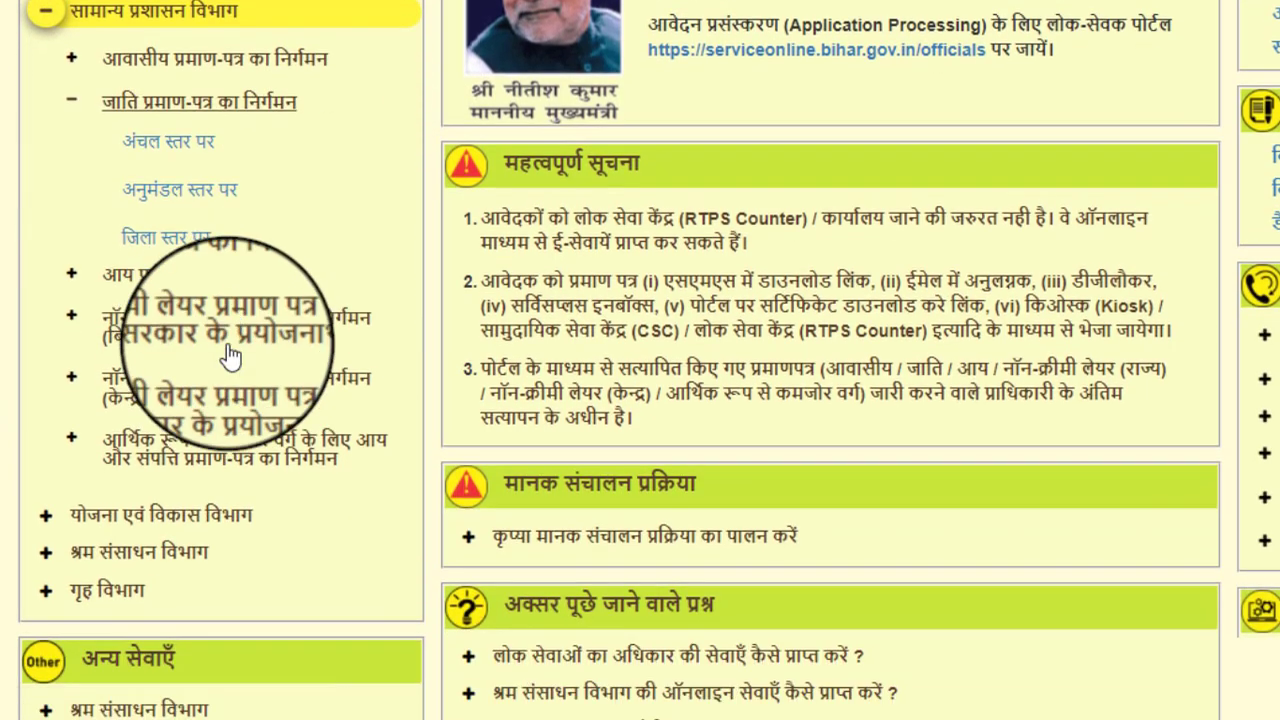
{"action": "left_click", "coordinate": [71, 203]}
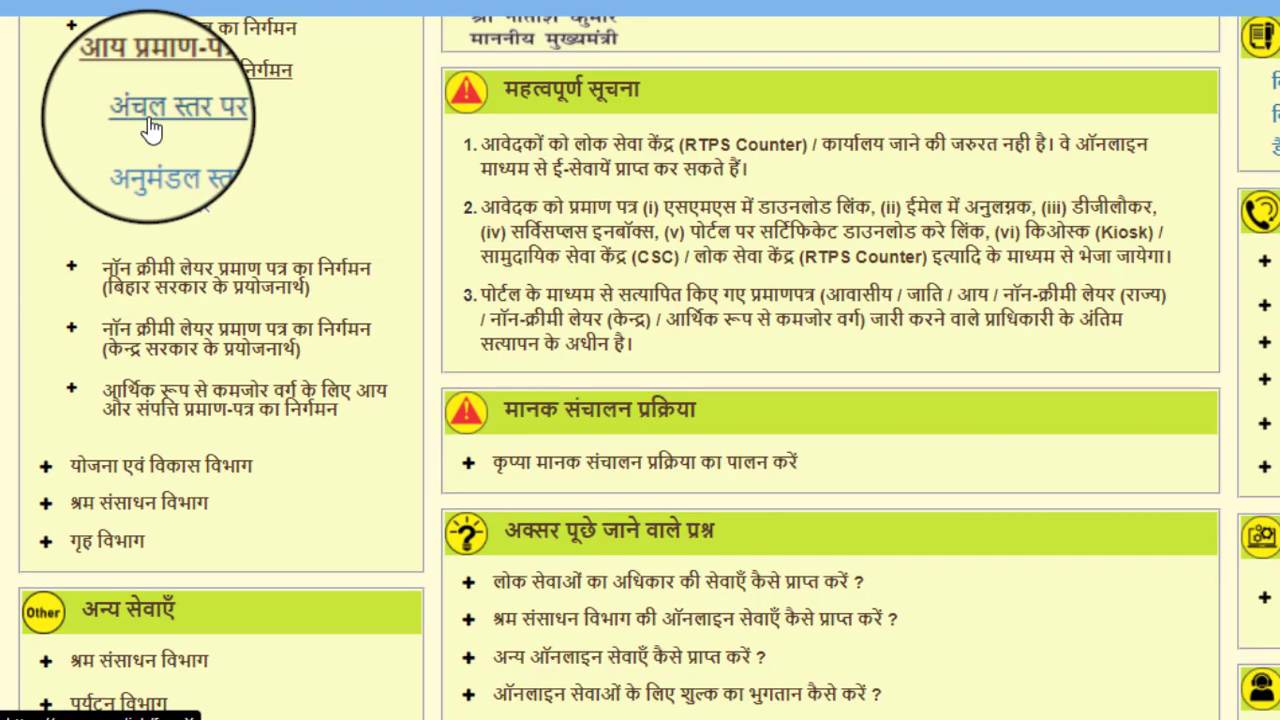
{"action": "scroll", "coordinate": [471, 296], "scroll_direction": "up", "scroll_amount": 4}
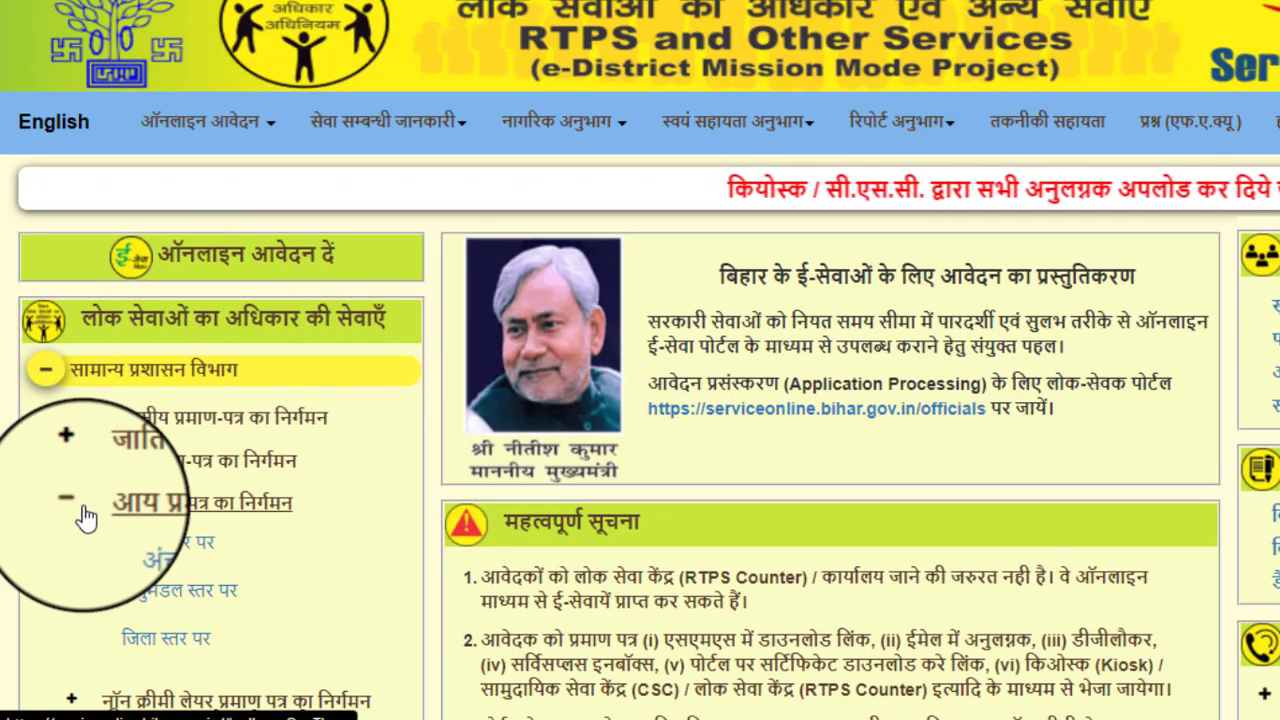
{"action": "left_click", "coordinate": [71, 502]}
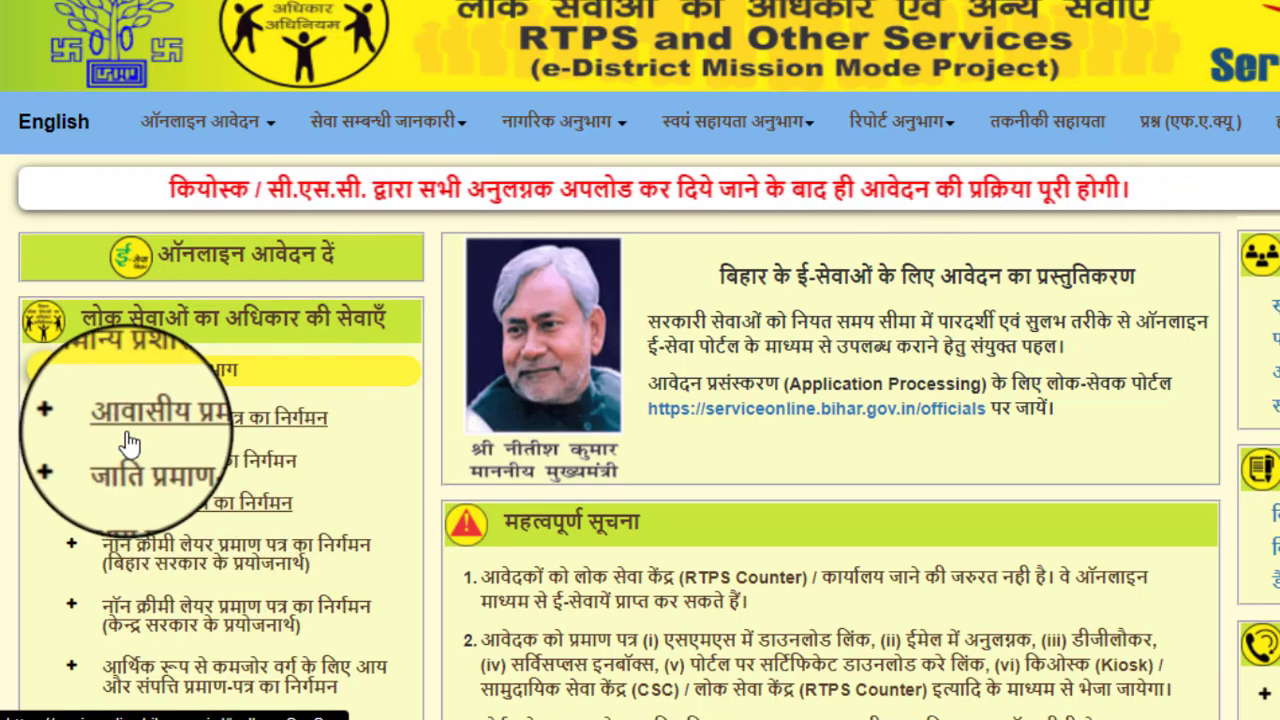
Step: Open the caste certificate application form for the Revenue Officer level
{"action": "left_click", "coordinate": [188, 476]}
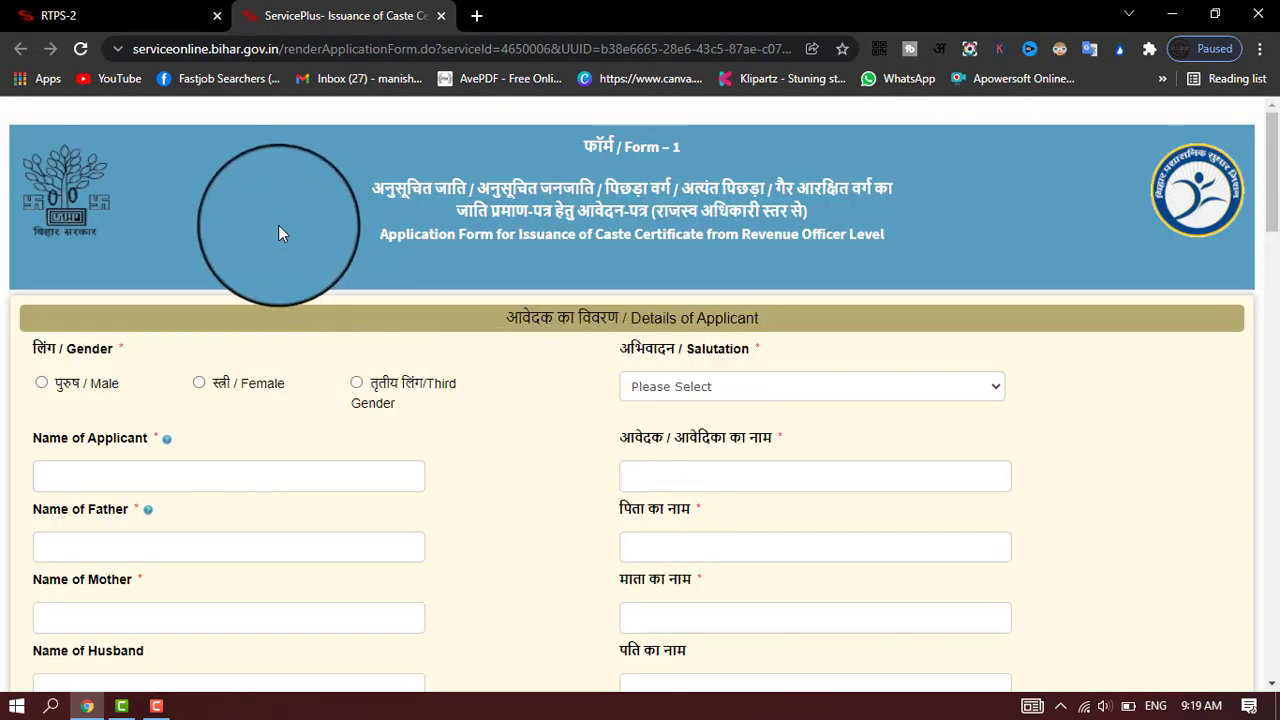
{"action": "left_click_drag", "start_coordinate": [572, 148], "coordinate": [641, 142]}
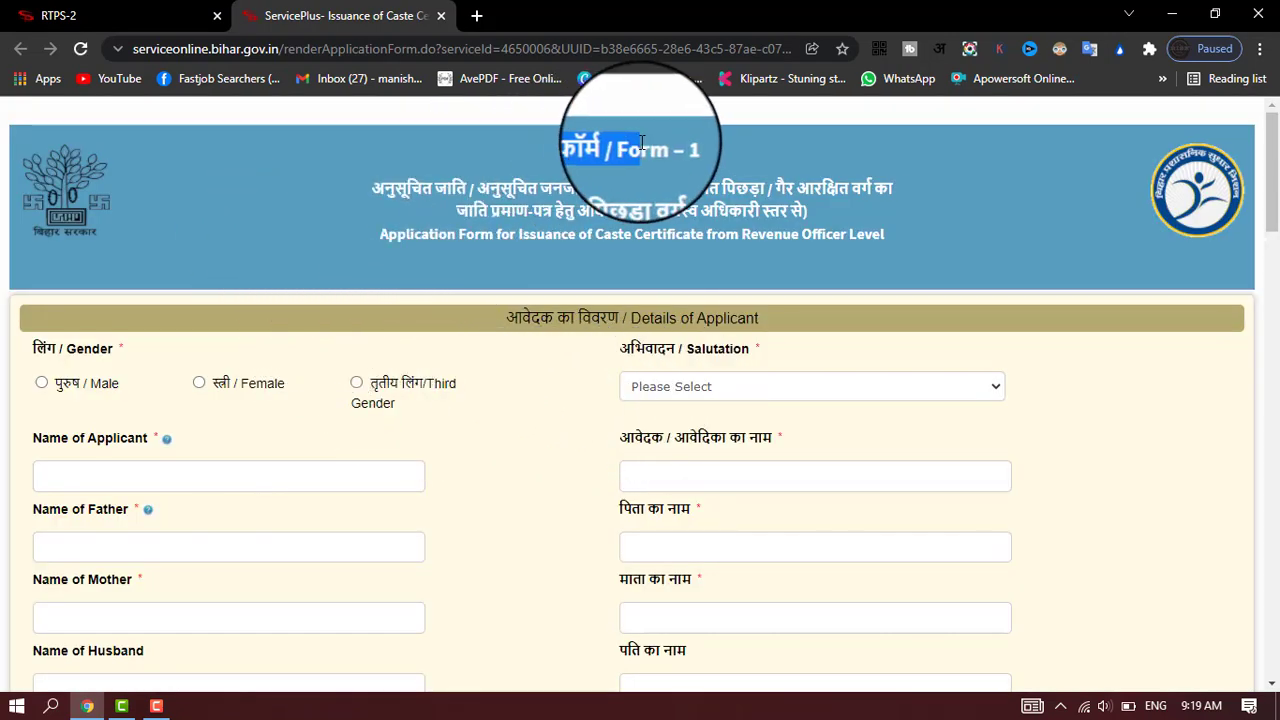
{"action": "left_click", "coordinate": [839, 142]}
Step: Look through the form's applicant details, permanent and present address, photograph and Others sections
{"action": "scroll", "coordinate": [506, 440], "scroll_direction": "down", "scroll_amount": 2}
{"action": "scroll", "coordinate": [506, 444], "scroll_direction": "down", "scroll_amount": 4}
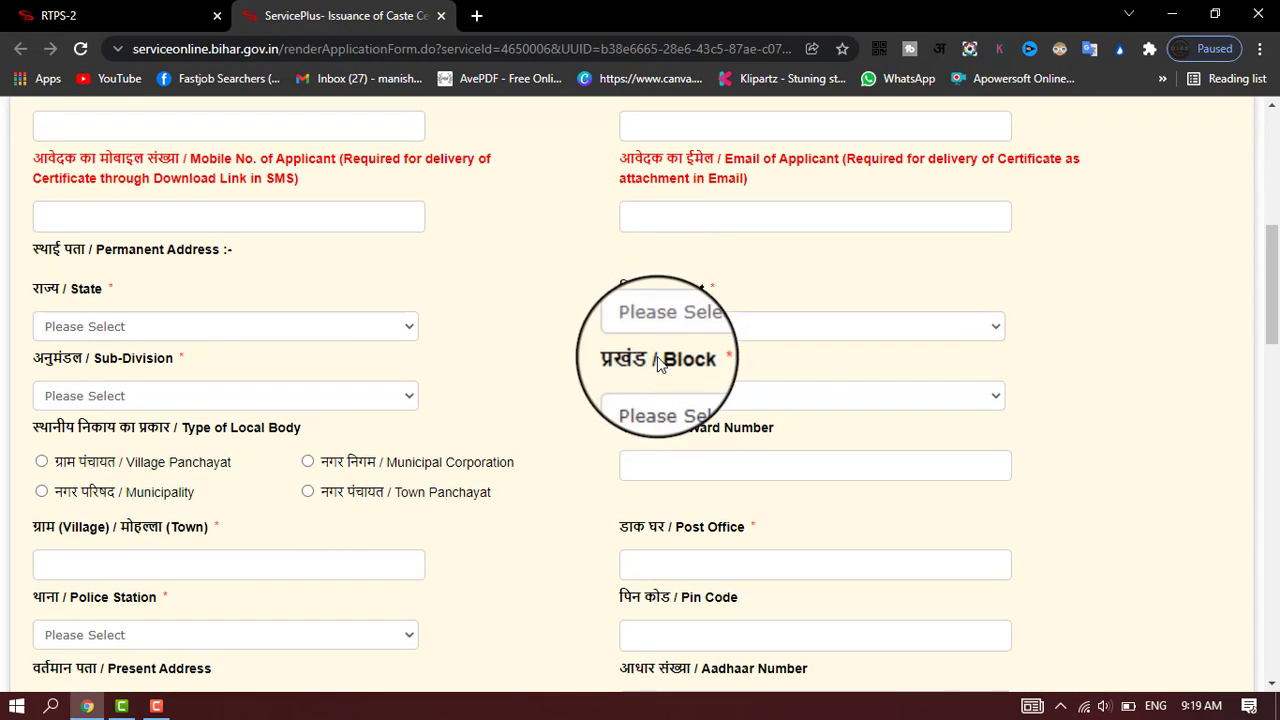
{"action": "scroll", "coordinate": [408, 480], "scroll_direction": "down", "scroll_amount": 3}
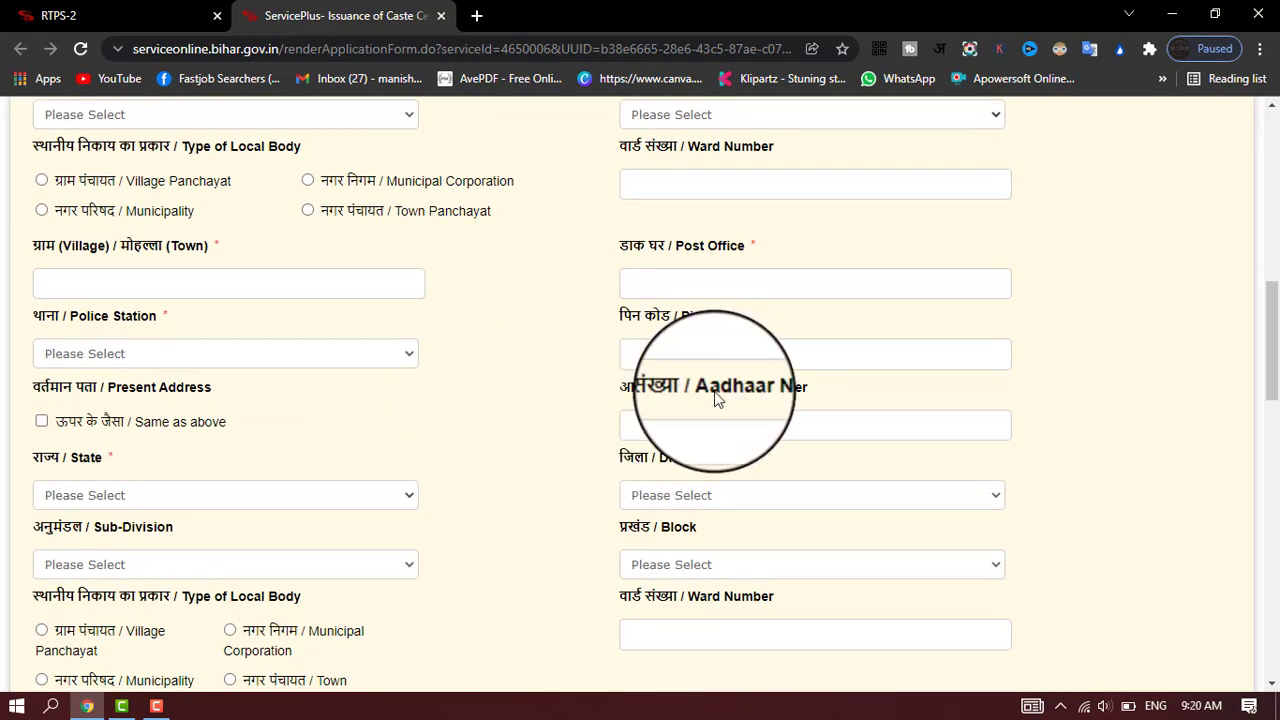
{"action": "scroll", "coordinate": [713, 391], "scroll_direction": "down", "scroll_amount": 6}
{"action": "scroll", "coordinate": [297, 402], "scroll_direction": "down", "scroll_amount": 1}
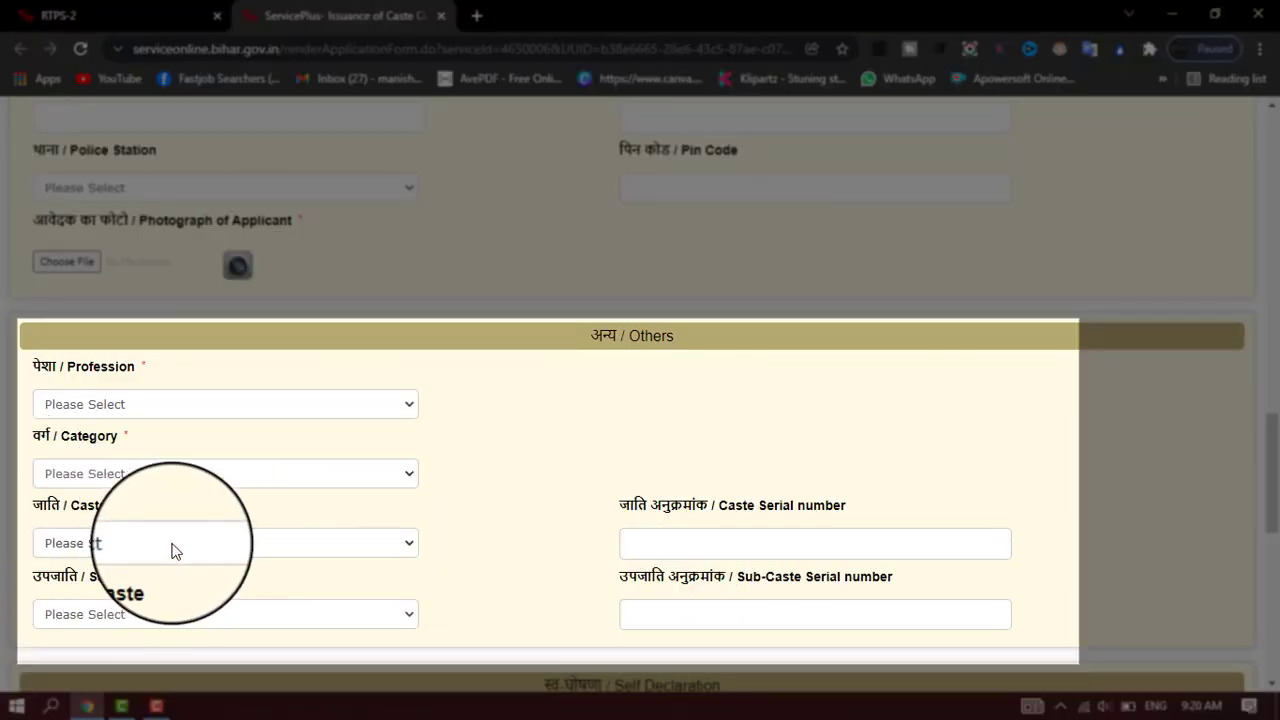
{"action": "scroll", "coordinate": [597, 391], "scroll_direction": "up", "scroll_amount": 6}
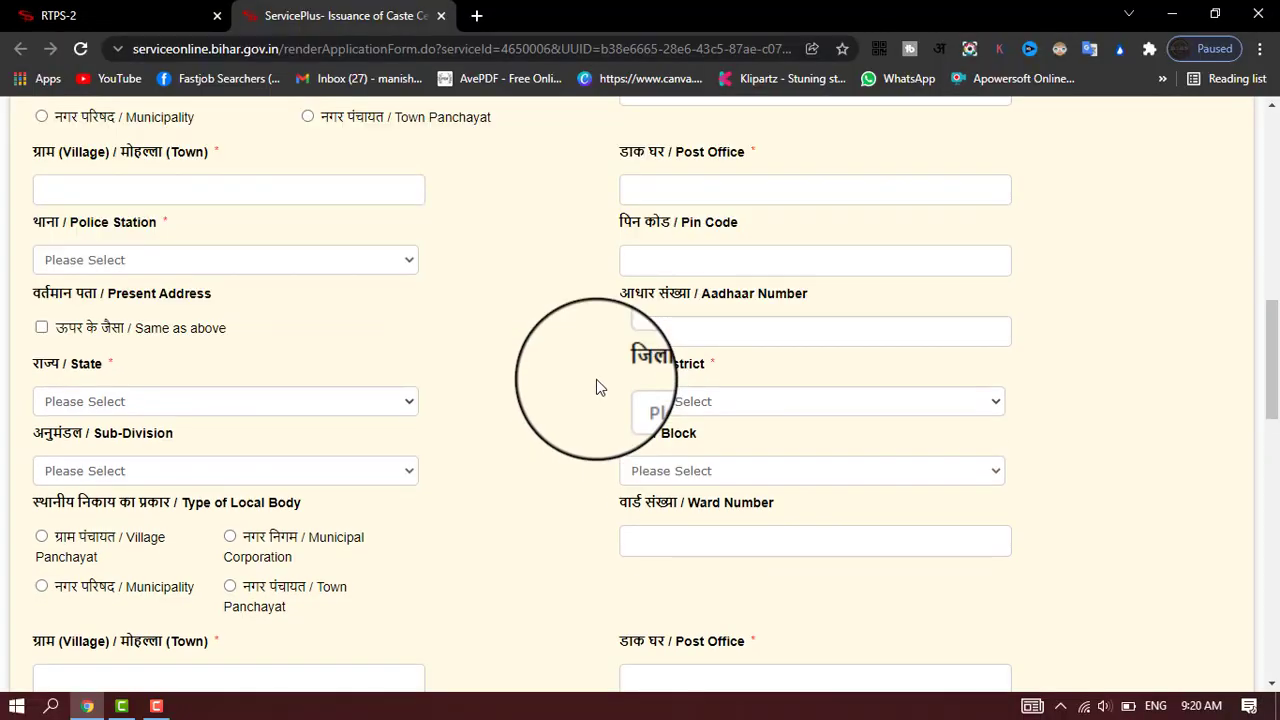
{"action": "scroll", "coordinate": [596, 379], "scroll_direction": "up", "scroll_amount": 4}
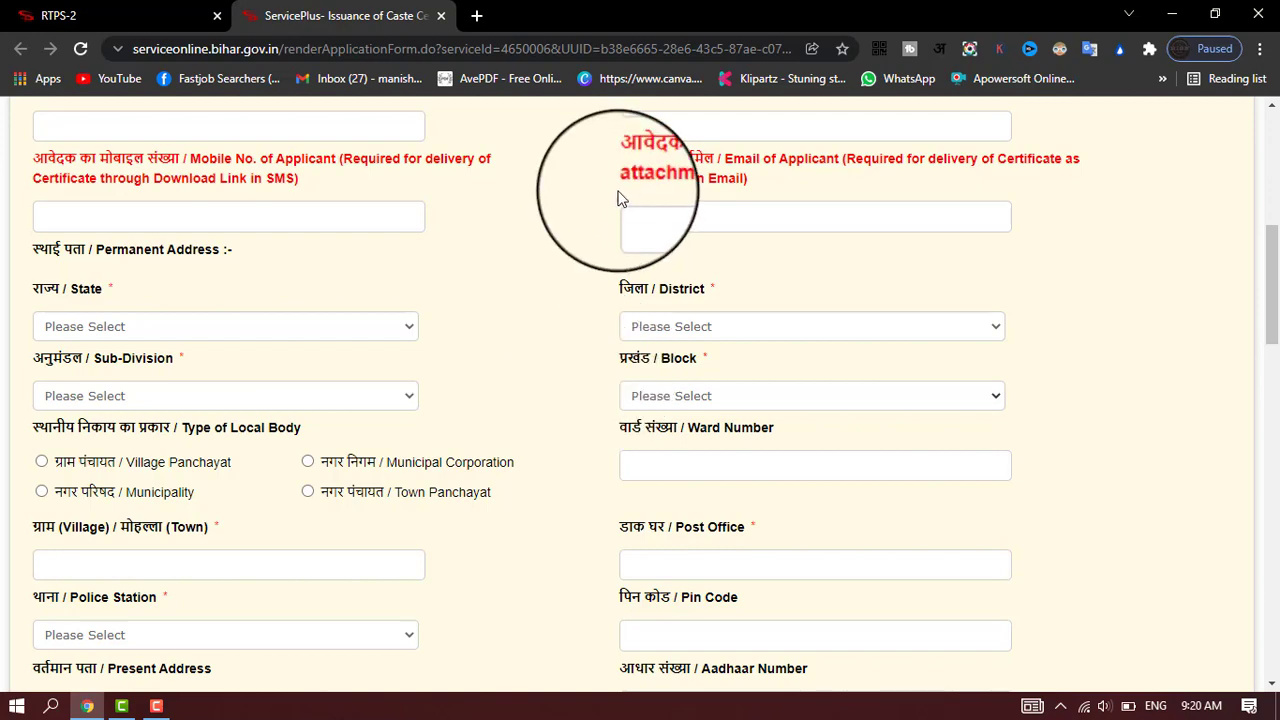
{"action": "scroll", "coordinate": [557, 257], "scroll_direction": "up", "scroll_amount": 5}
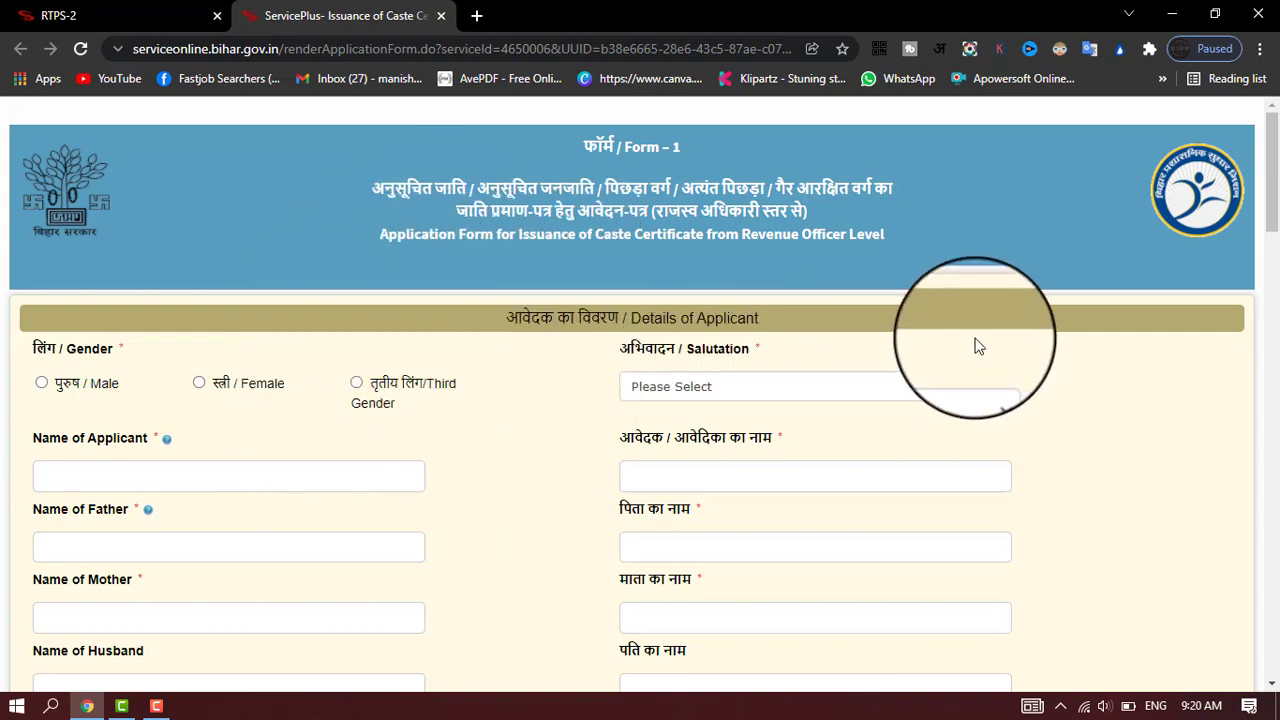
{"action": "scroll", "coordinate": [700, 410], "scroll_direction": "down", "scroll_amount": 6}
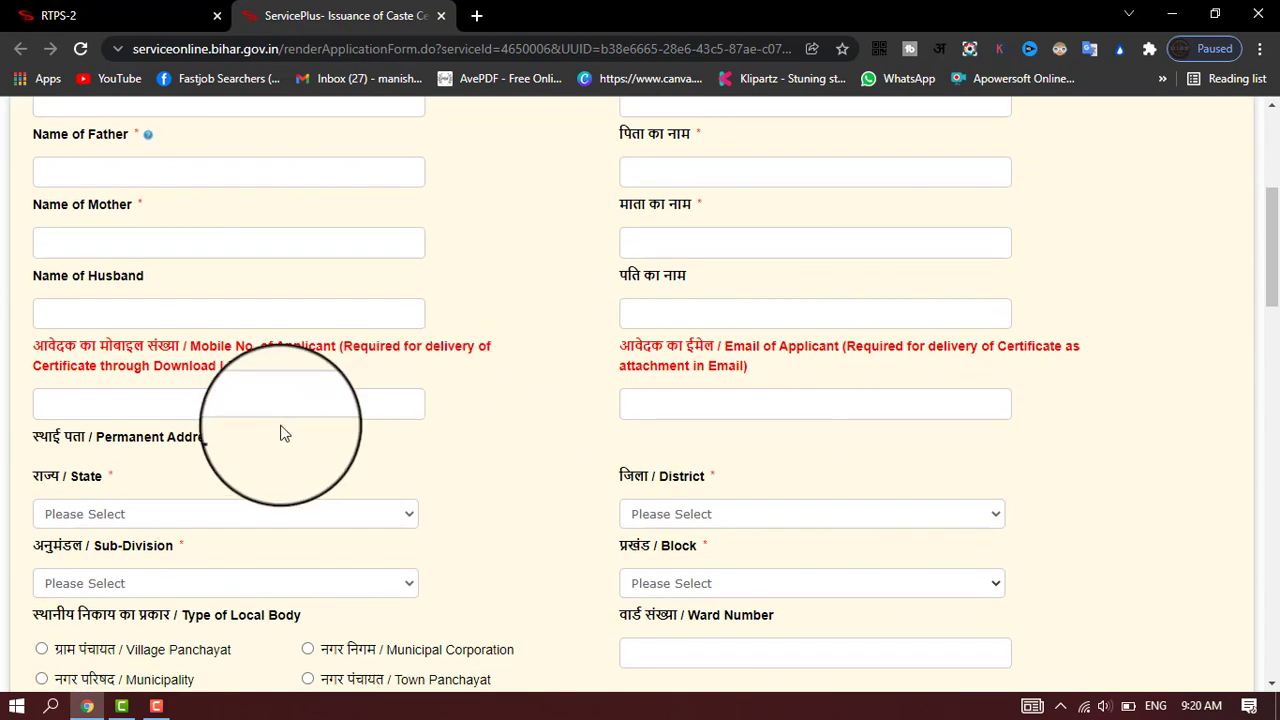
{"action": "scroll", "coordinate": [454, 369], "scroll_direction": "up", "scroll_amount": 7}
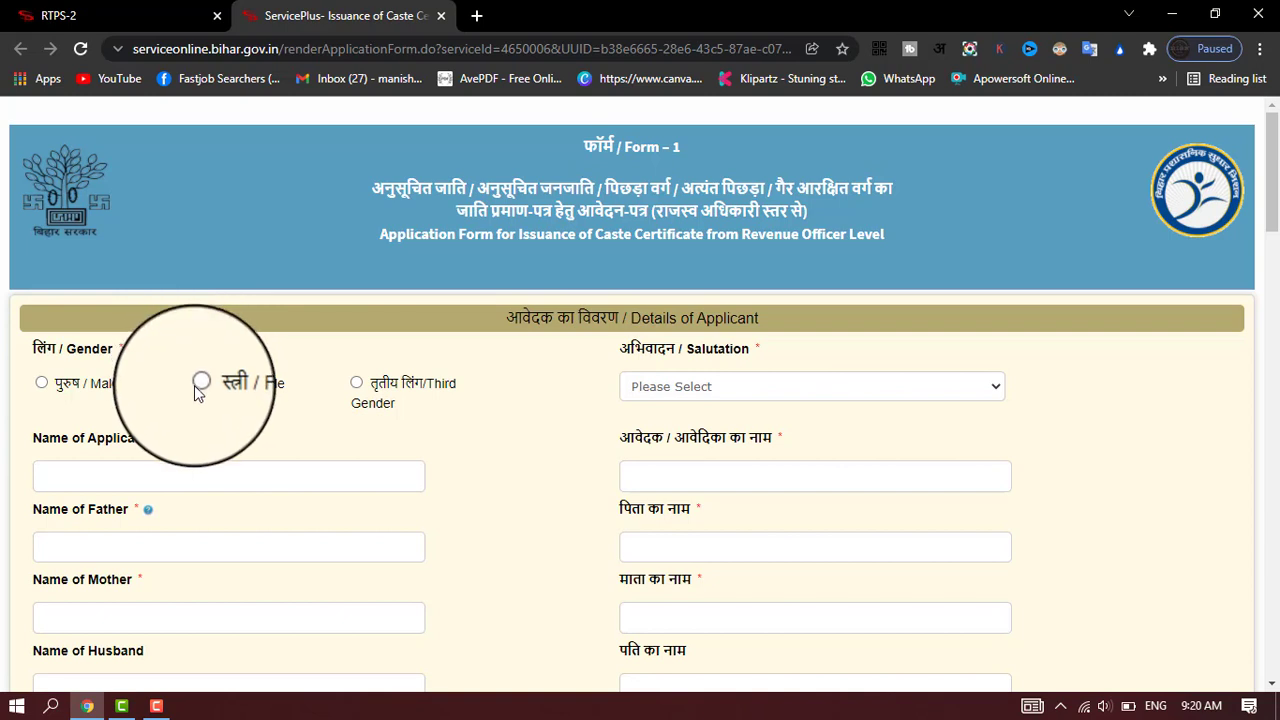
Step: Set the applicant's gender to Female and the salutation to कोई अभिवादन नहीं
{"action": "left_click", "coordinate": [199, 383]}
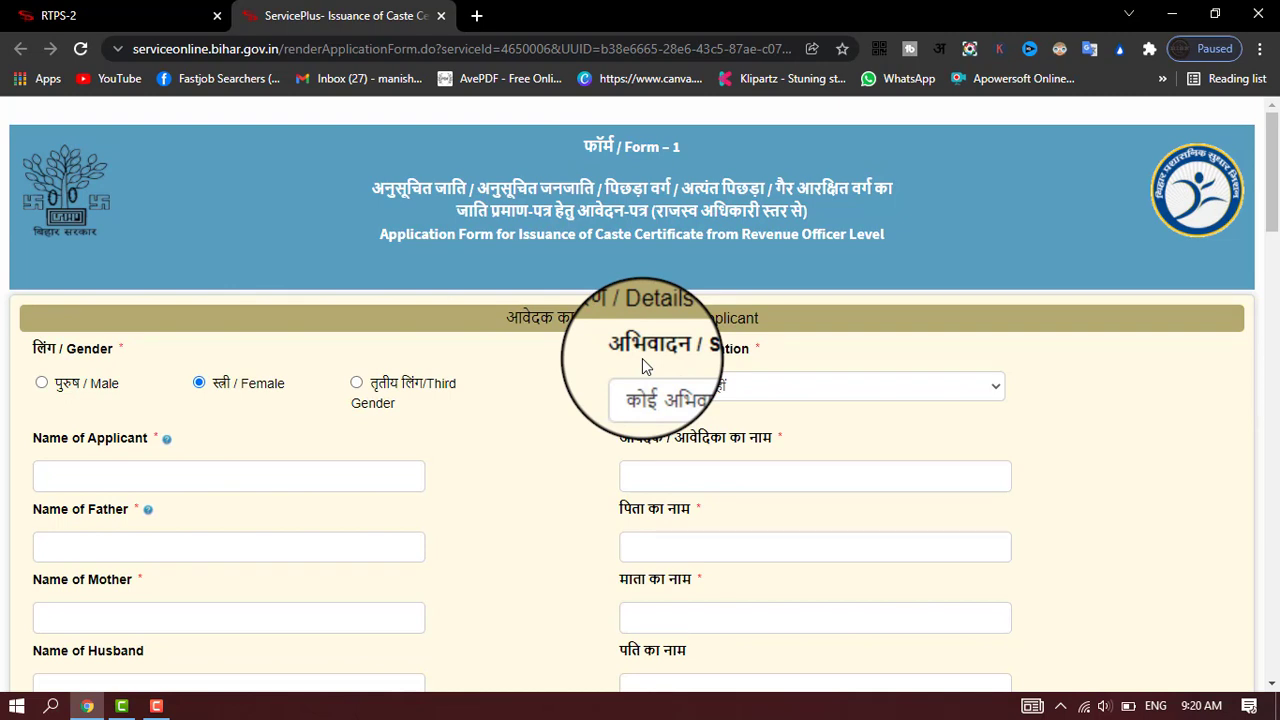
{"action": "left_click", "coordinate": [650, 387]}
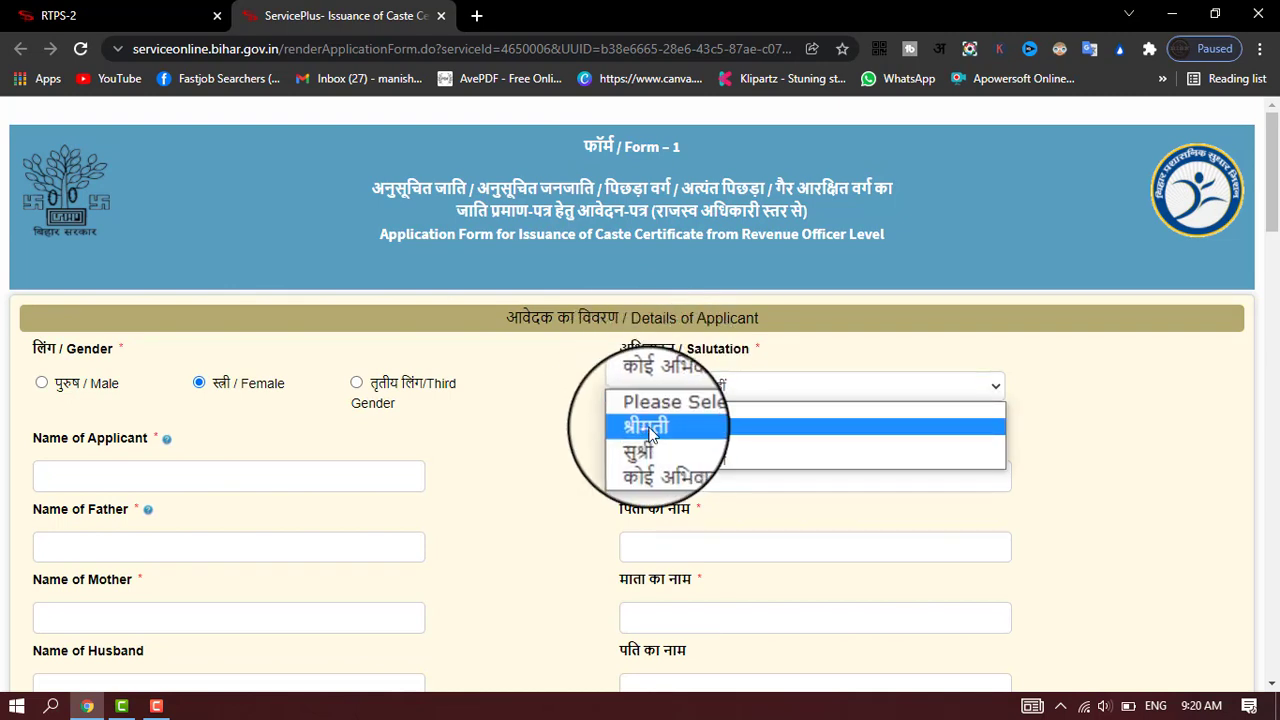
{"action": "left_click", "coordinate": [578, 426]}
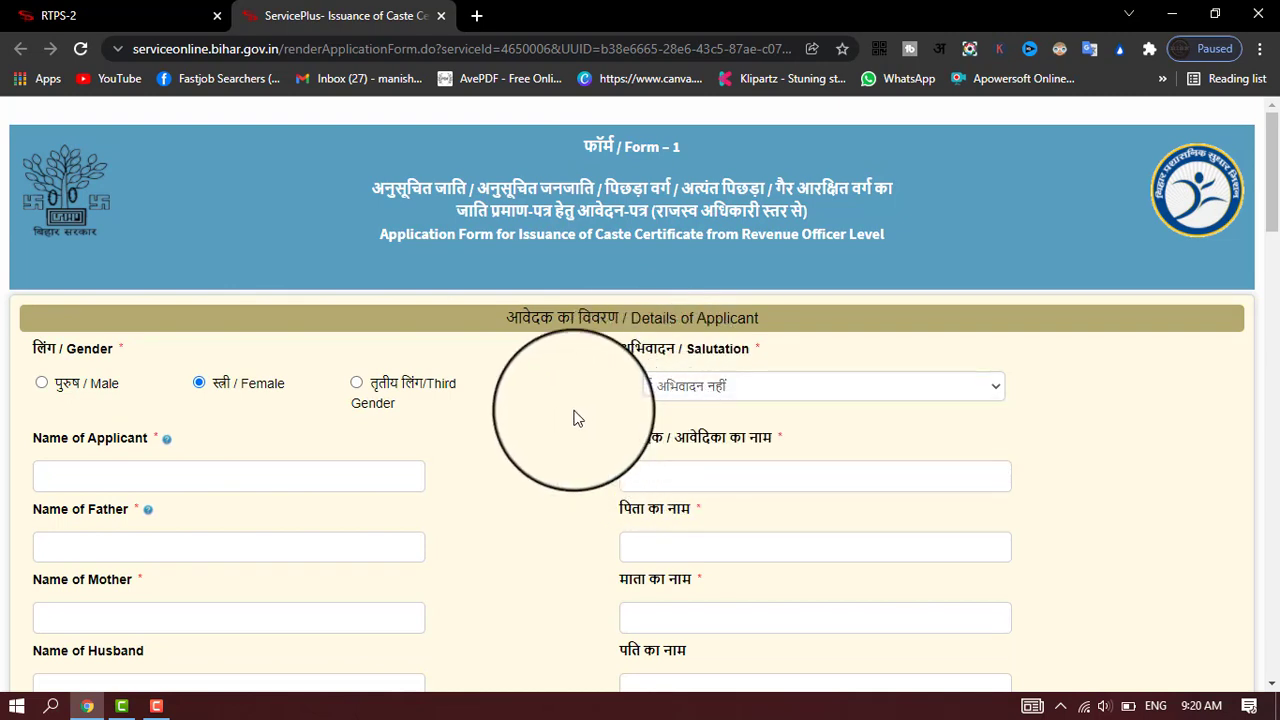
{"action": "left_click", "coordinate": [747, 393]}
{"action": "left_click", "coordinate": [690, 452]}
{"action": "left_click", "coordinate": [700, 386]}
{"action": "left_click", "coordinate": [731, 463]}
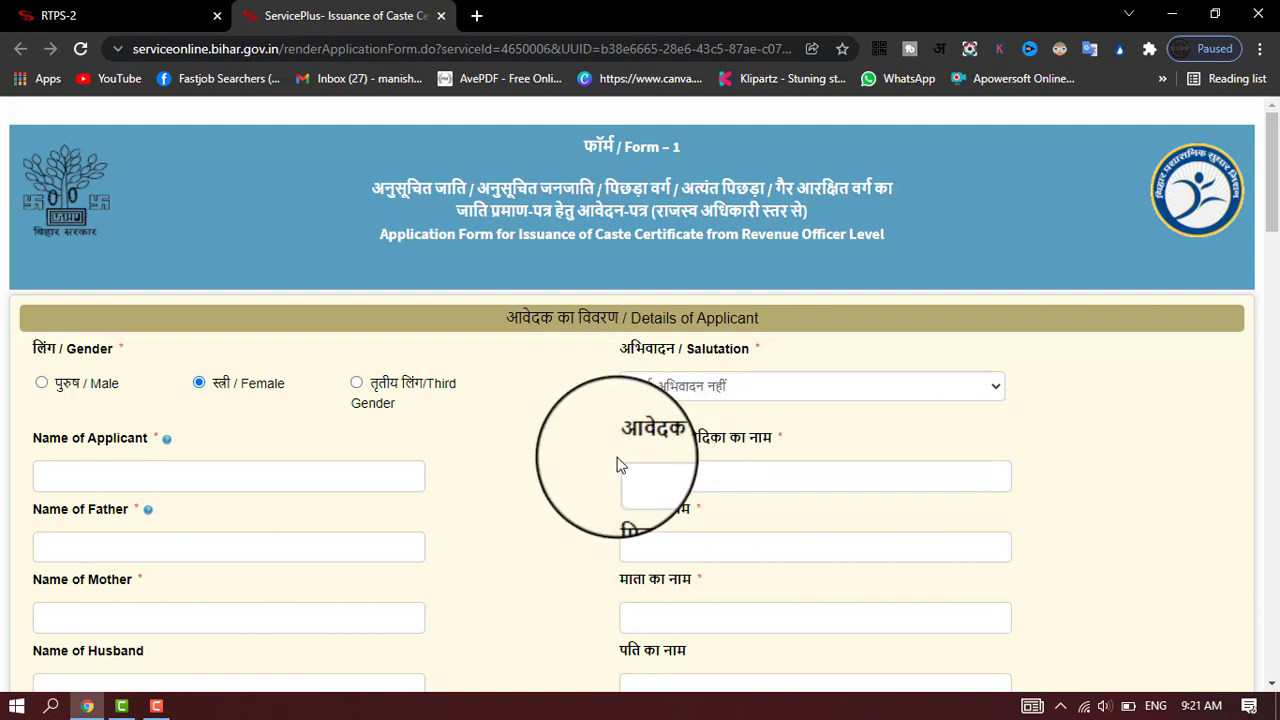
Step: Go through the parents' and husband's name fields and the applicant's mobile number and email fields
{"action": "scroll", "coordinate": [437, 474], "scroll_direction": "down", "scroll_amount": 1}
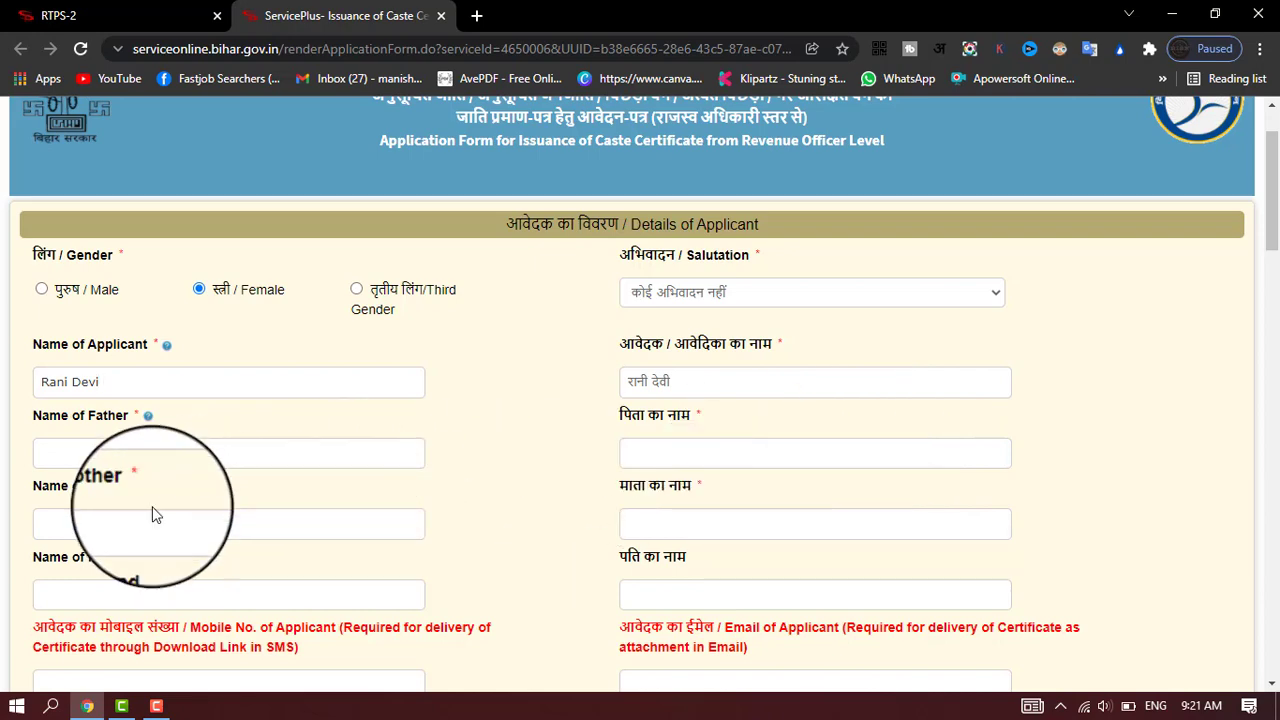
{"action": "scroll", "coordinate": [155, 514], "scroll_direction": "down", "scroll_amount": 2}
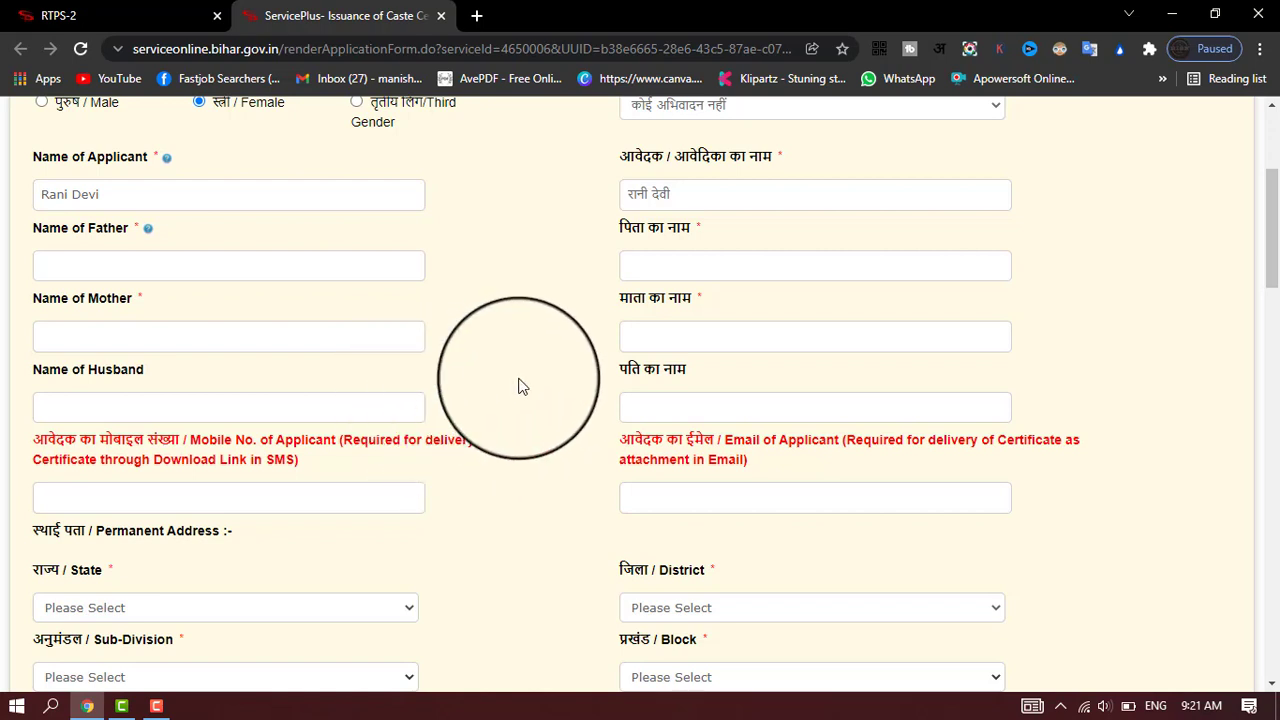
{"action": "left_click", "coordinate": [380, 395]}
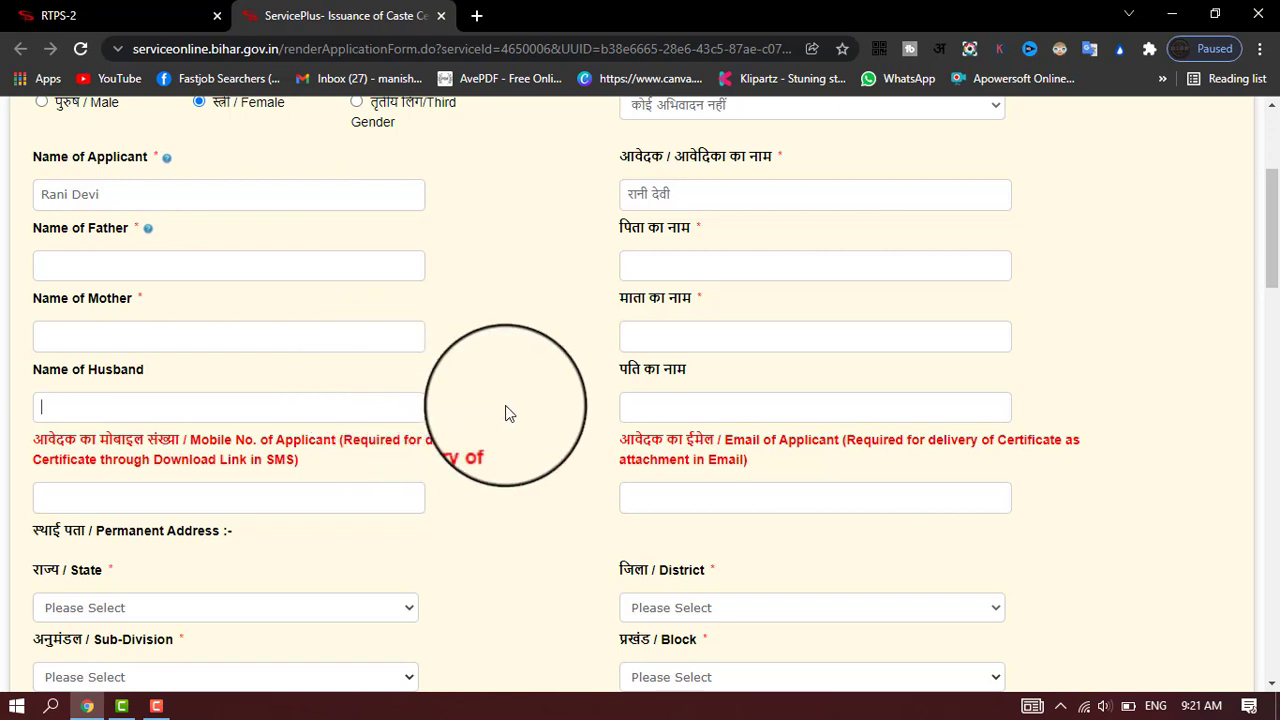
{"action": "scroll", "coordinate": [480, 395], "scroll_direction": "down", "scroll_amount": 1}
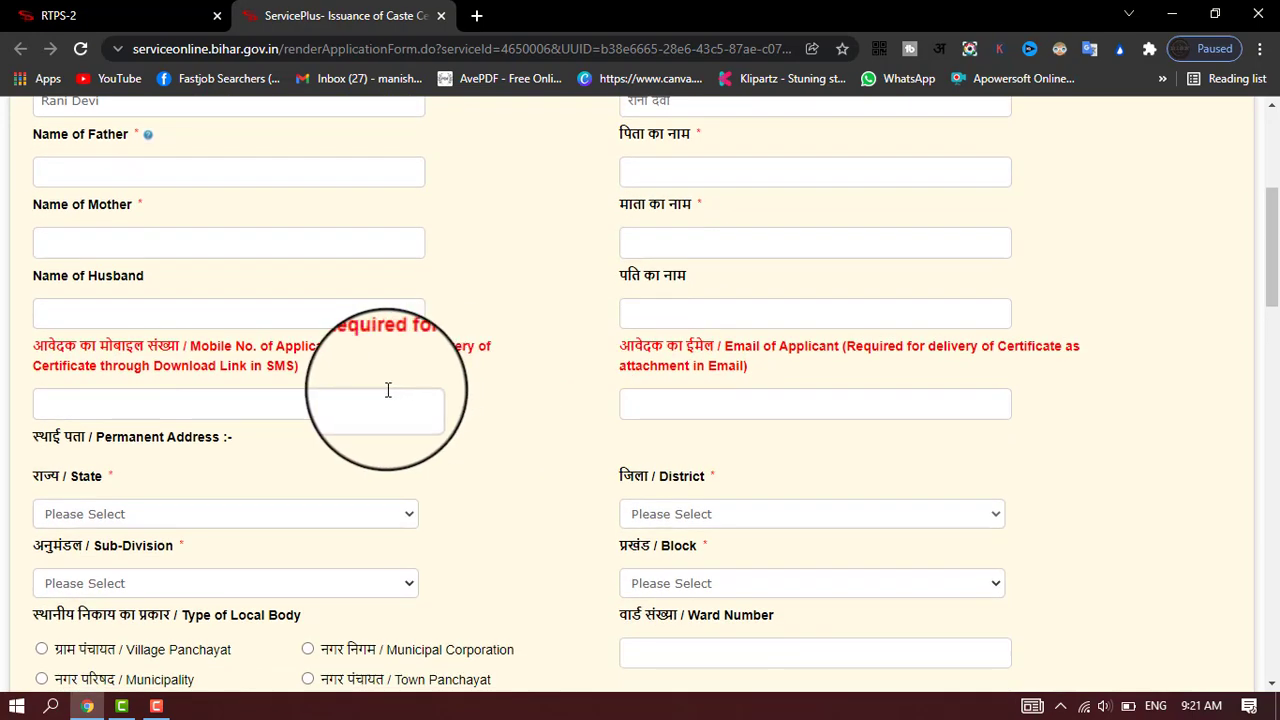
{"action": "left_click", "coordinate": [234, 405]}
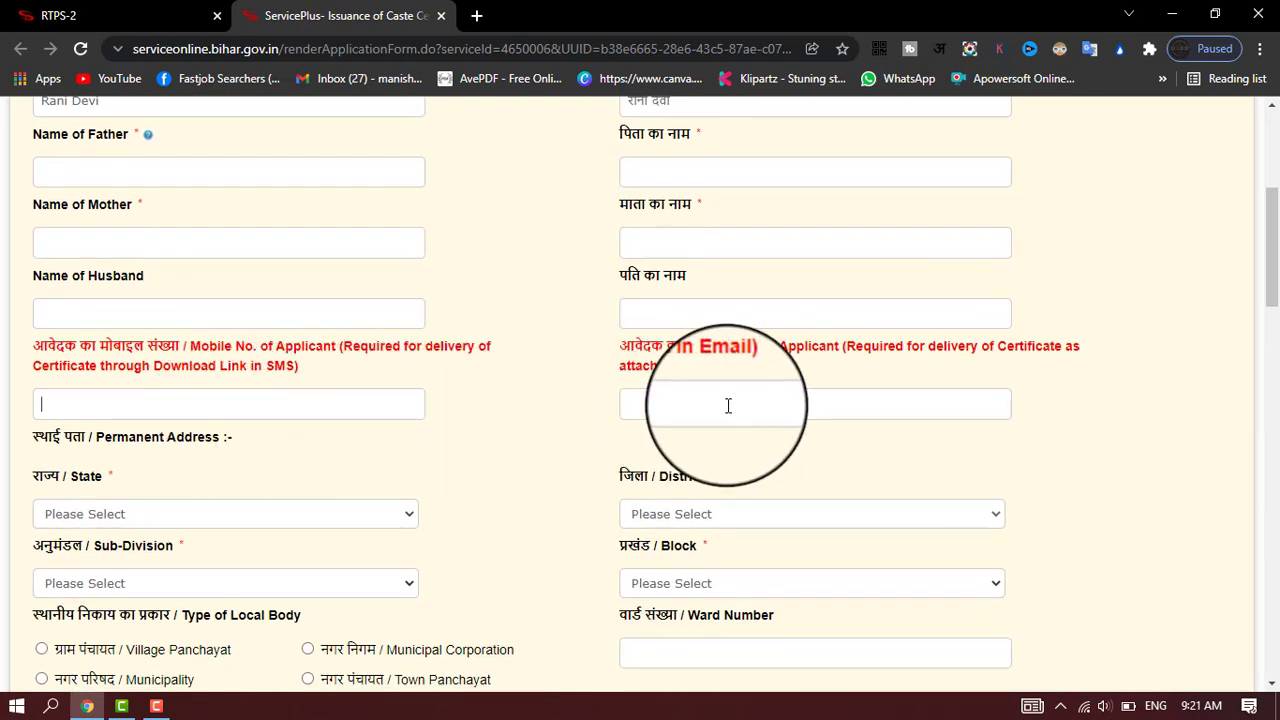
{"action": "left_click", "coordinate": [728, 405]}
Step: Set the permanent address's state to BIHAR and its district to KHAGARIA/खगड़िया
{"action": "scroll", "coordinate": [519, 421], "scroll_direction": "down", "scroll_amount": 1}
{"action": "scroll", "coordinate": [533, 376], "scroll_direction": "down", "scroll_amount": 1}
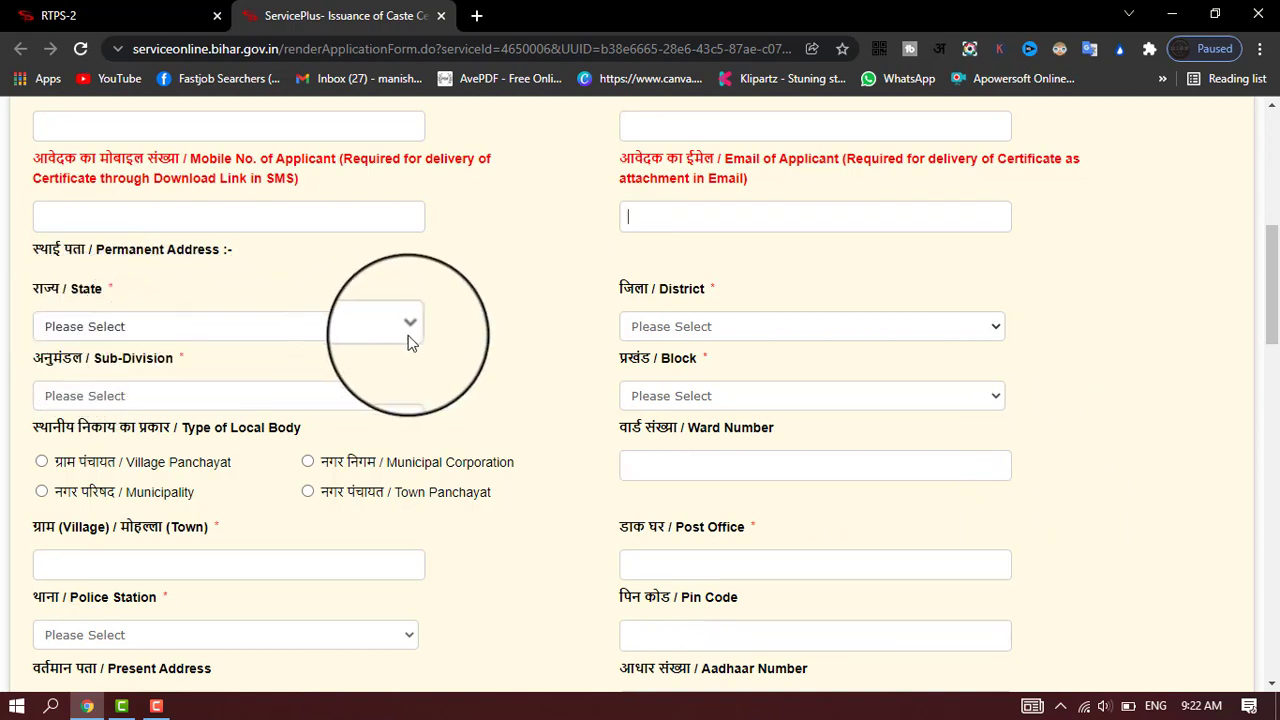
{"action": "left_click", "coordinate": [163, 330]}
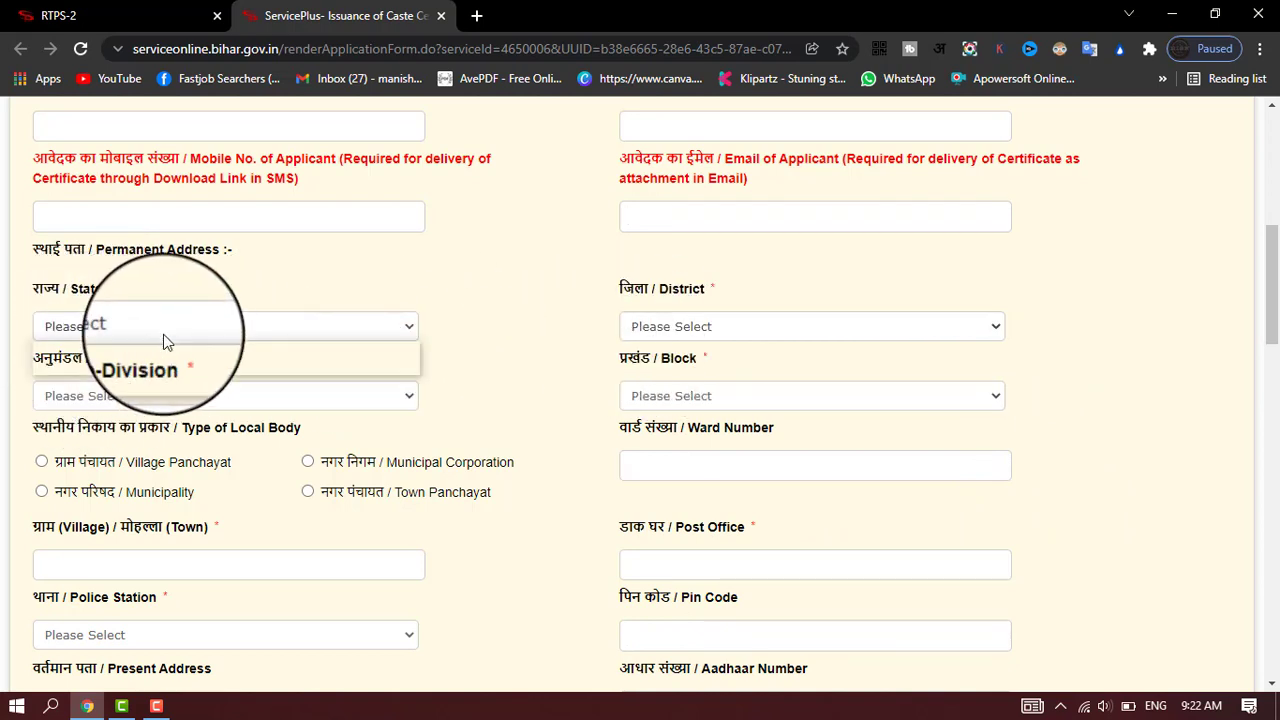
{"action": "left_click", "coordinate": [149, 366]}
{"action": "left_click", "coordinate": [731, 328]}
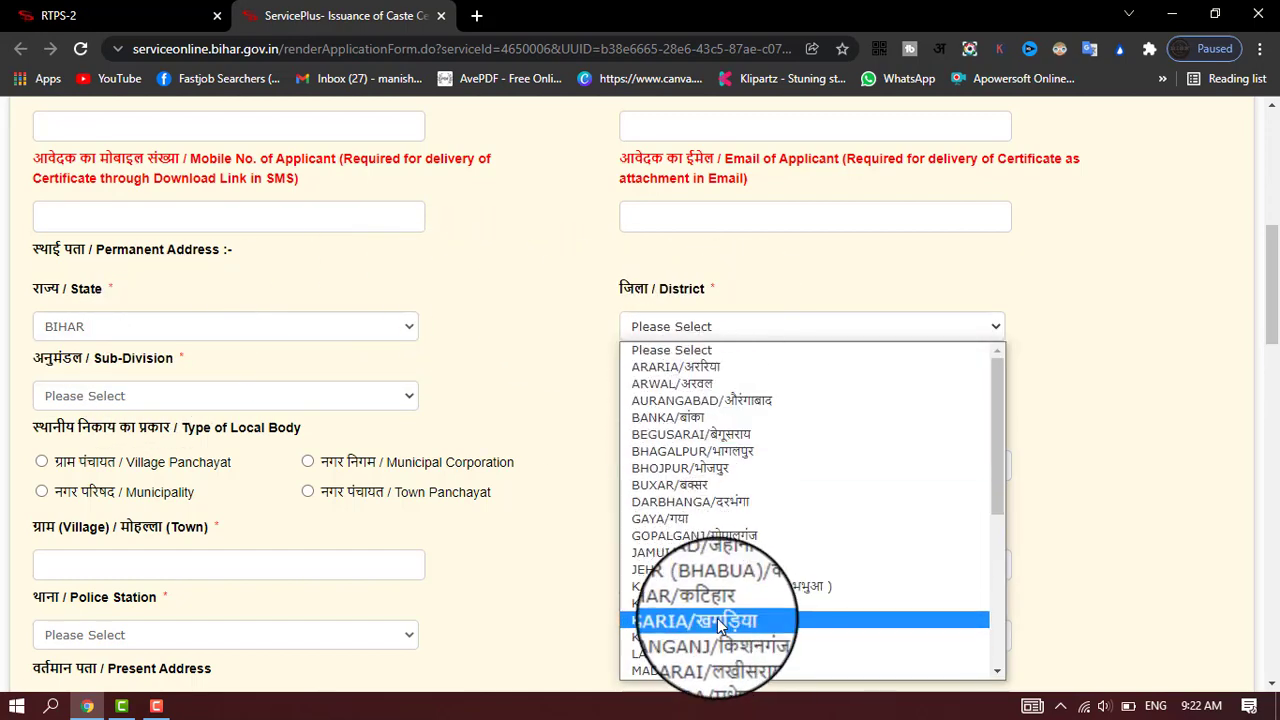
{"action": "left_click", "coordinate": [533, 485]}
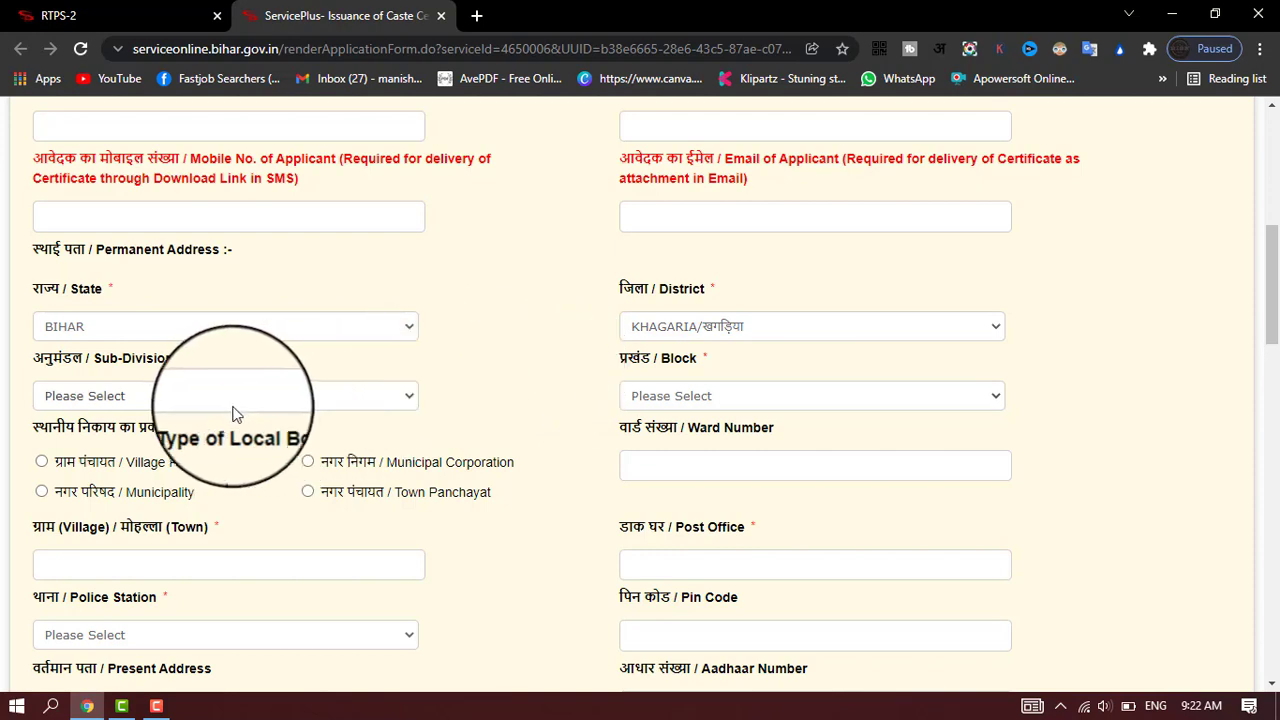
Step: Choose Village Panchayat as the permanent address's type of local body and check the remaining address fields
{"action": "scroll", "coordinate": [127, 405], "scroll_direction": "down", "scroll_amount": 1}
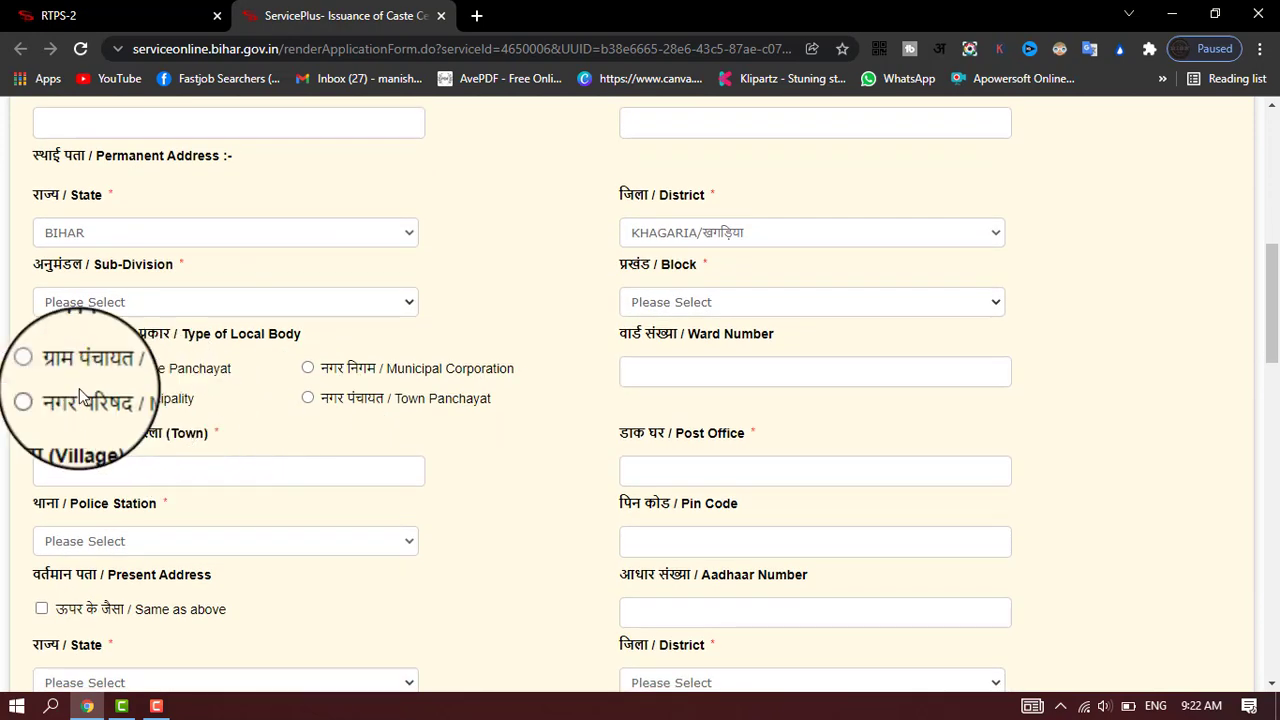
{"action": "left_click", "coordinate": [41, 368]}
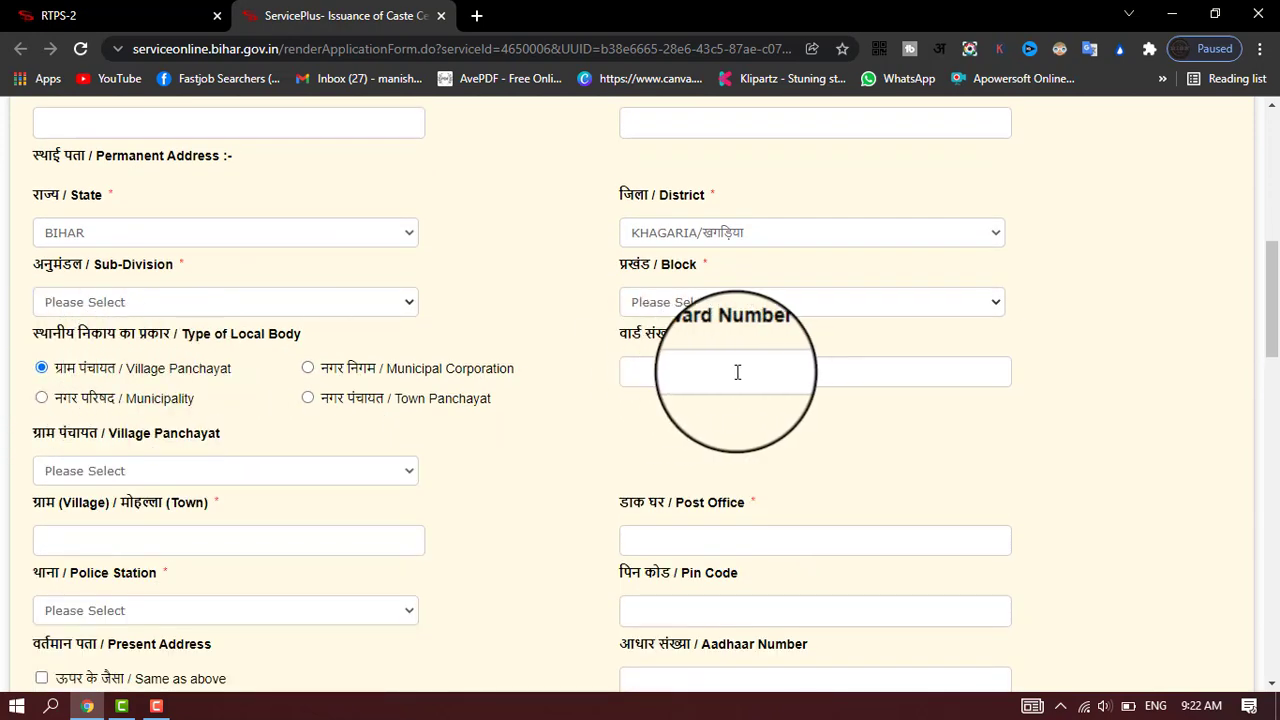
{"action": "scroll", "coordinate": [737, 372], "scroll_direction": "down", "scroll_amount": 2}
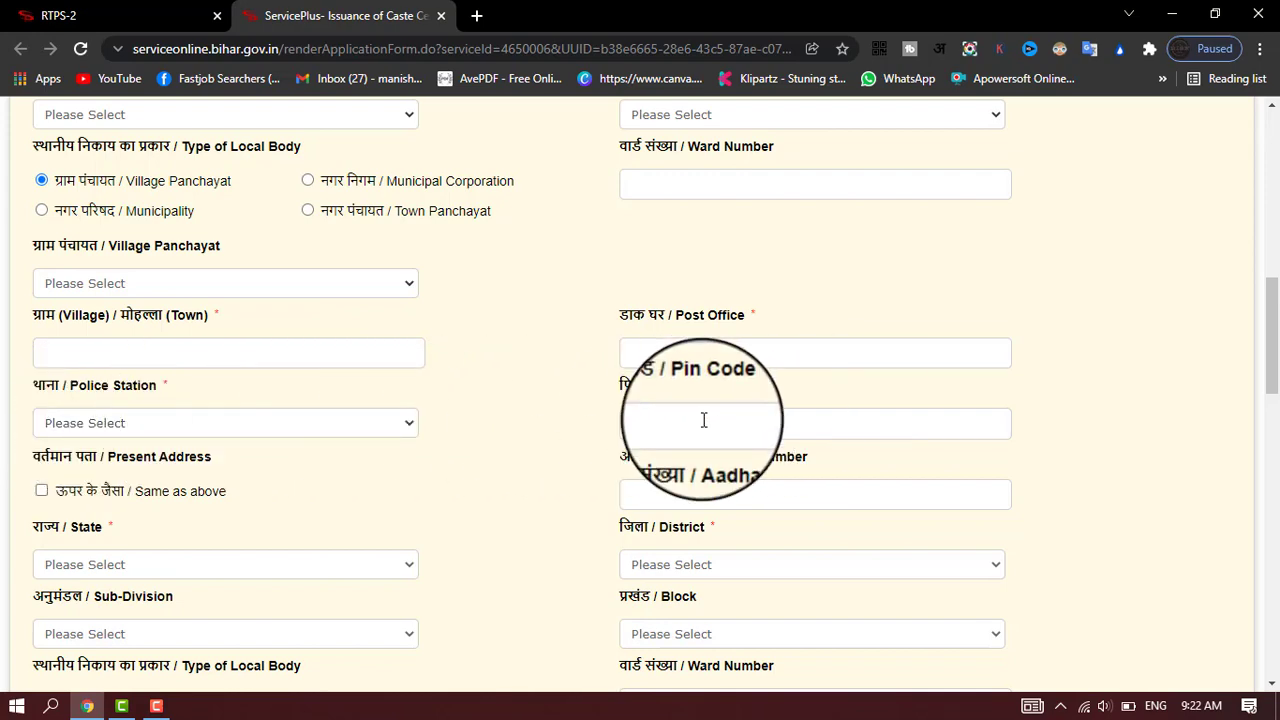
{"action": "scroll", "coordinate": [415, 350], "scroll_direction": "up", "scroll_amount": 2}
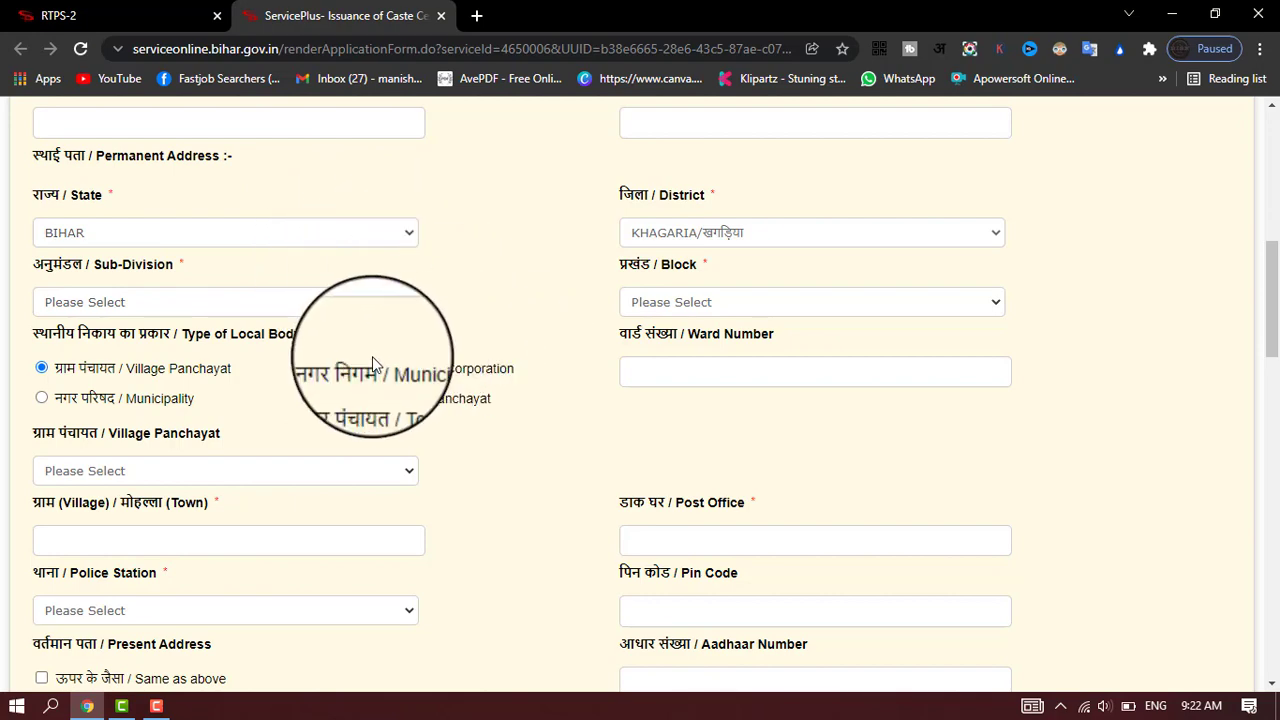
{"action": "scroll", "coordinate": [372, 356], "scroll_direction": "down", "scroll_amount": 3}
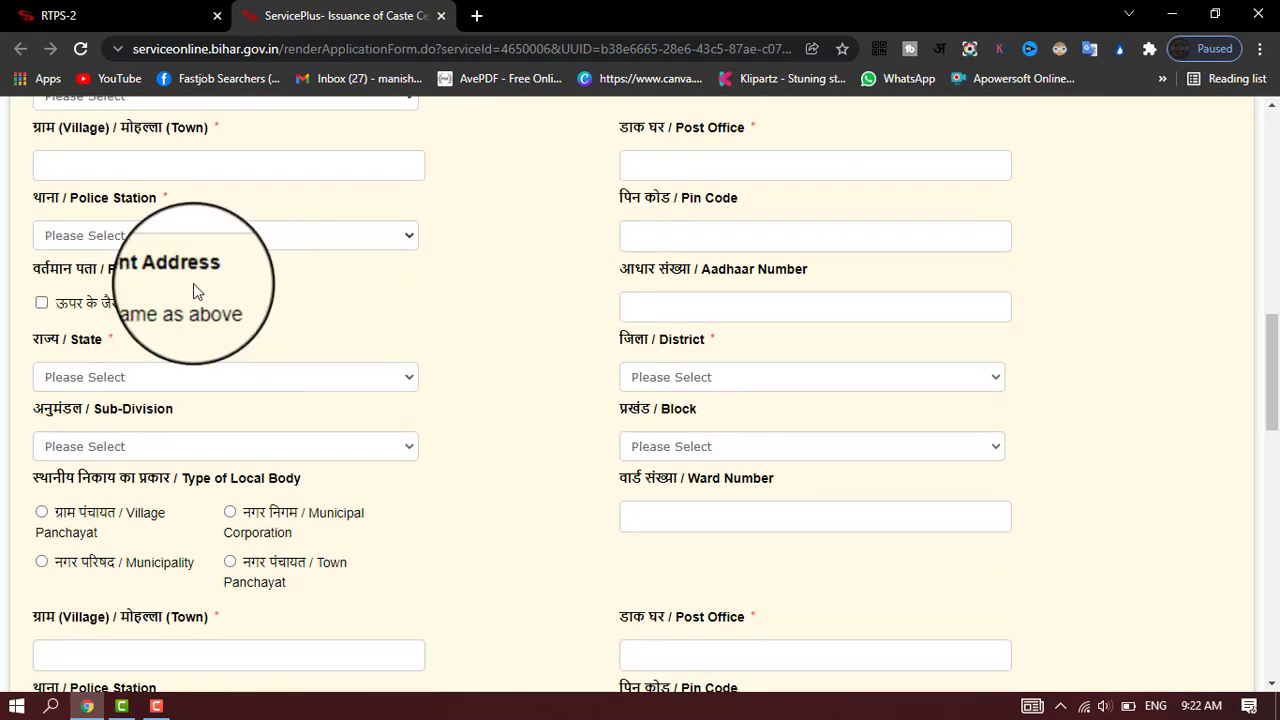
Step: Leave the present address separate from the permanent one and set its state to BIHAR
{"action": "left_click_drag", "start_coordinate": [212, 273], "coordinate": [46, 268]}
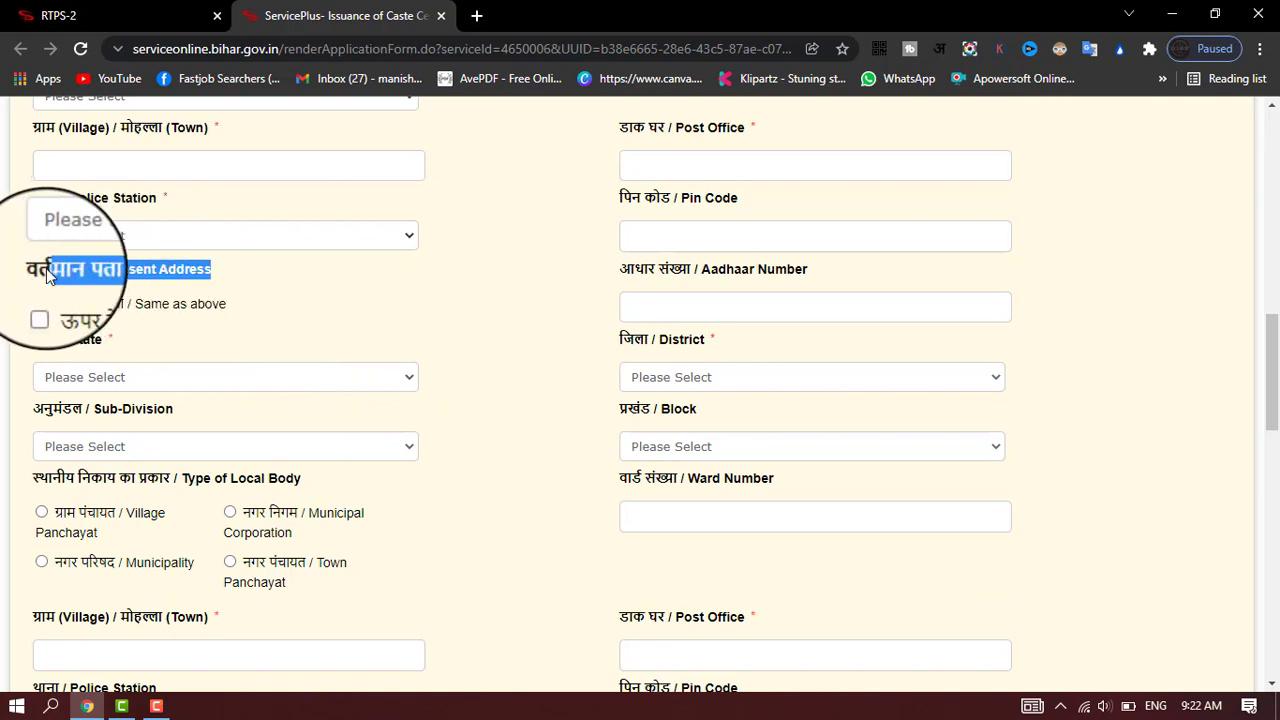
{"action": "left_click", "coordinate": [29, 305]}
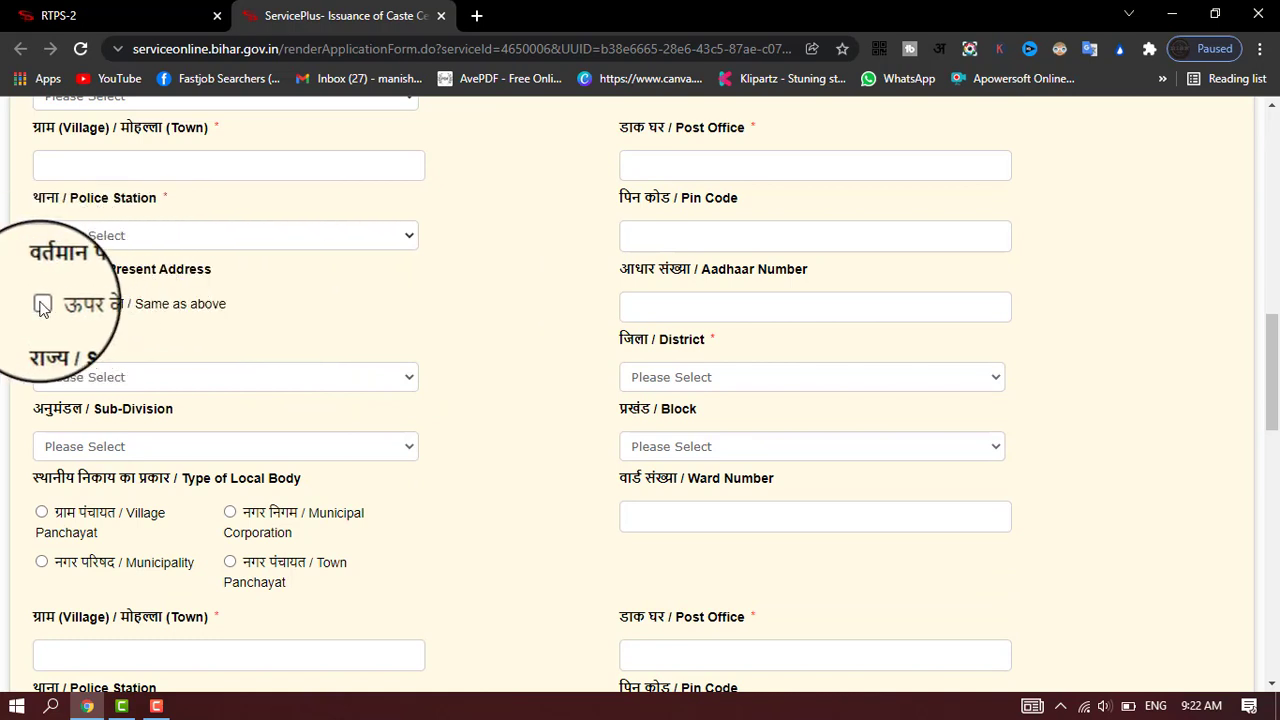
{"action": "left_click", "coordinate": [226, 378]}
{"action": "left_click", "coordinate": [328, 380]}
{"action": "left_click", "coordinate": [270, 380]}
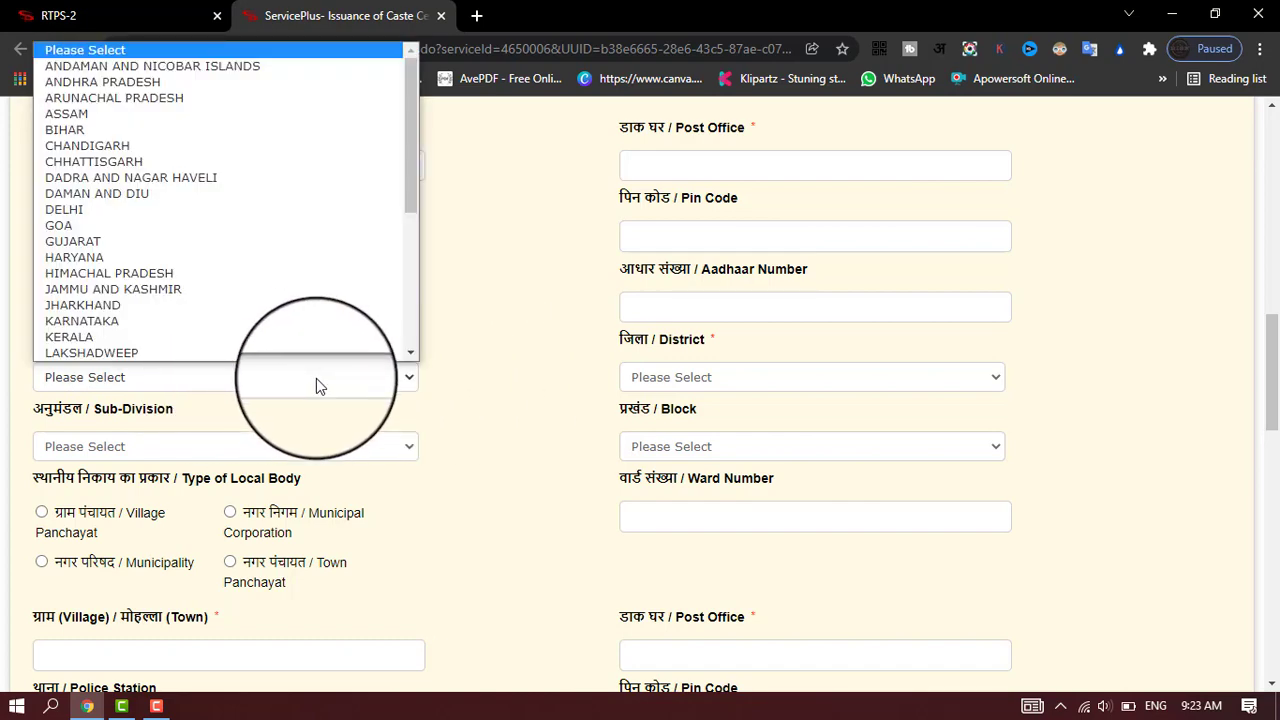
{"action": "left_click", "coordinate": [314, 380]}
{"action": "left_click", "coordinate": [311, 379]}
{"action": "left_click", "coordinate": [311, 379]}
{"action": "left_click", "coordinate": [311, 379]}
{"action": "left_click", "coordinate": [311, 379]}
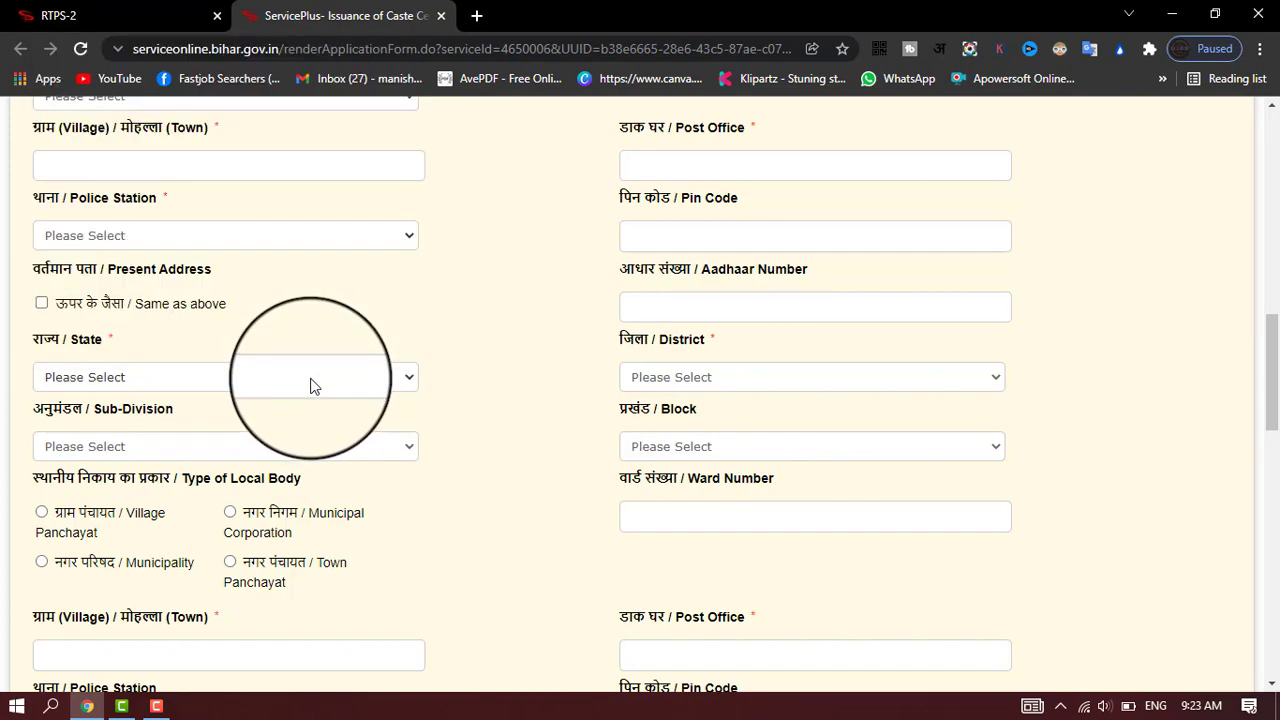
{"action": "left_click", "coordinate": [311, 380]}
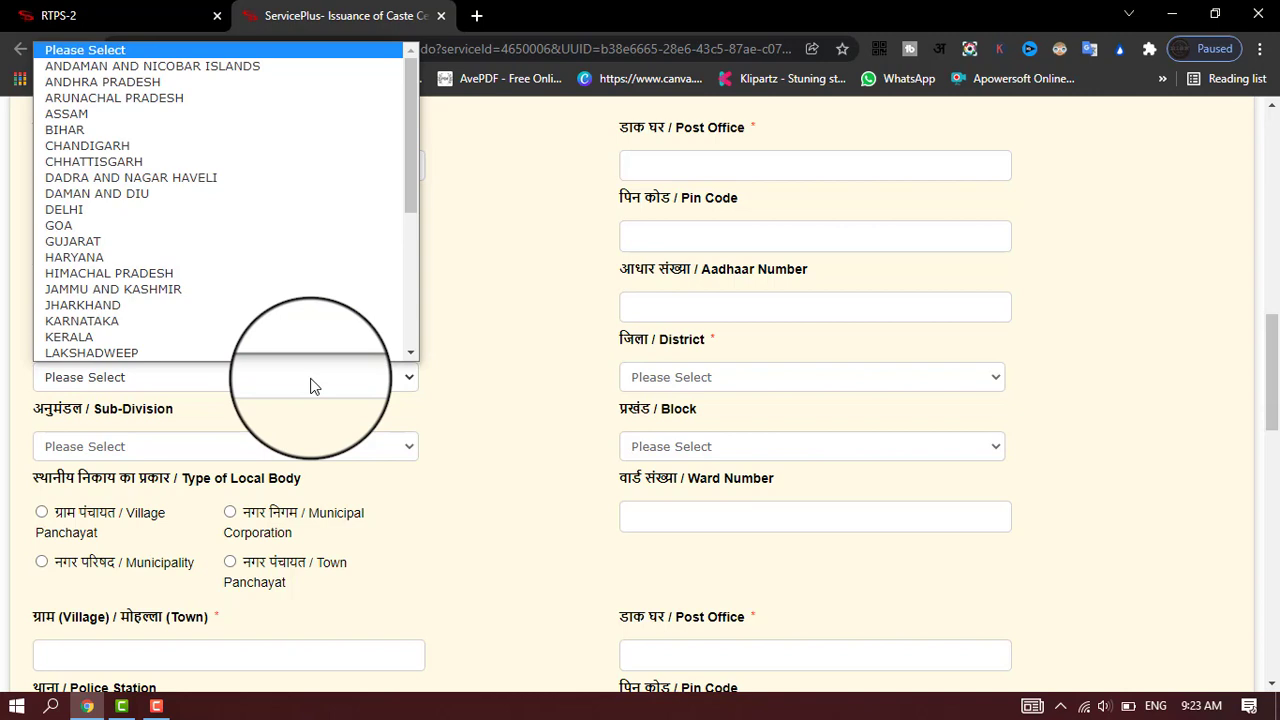
{"action": "left_click", "coordinate": [145, 129]}
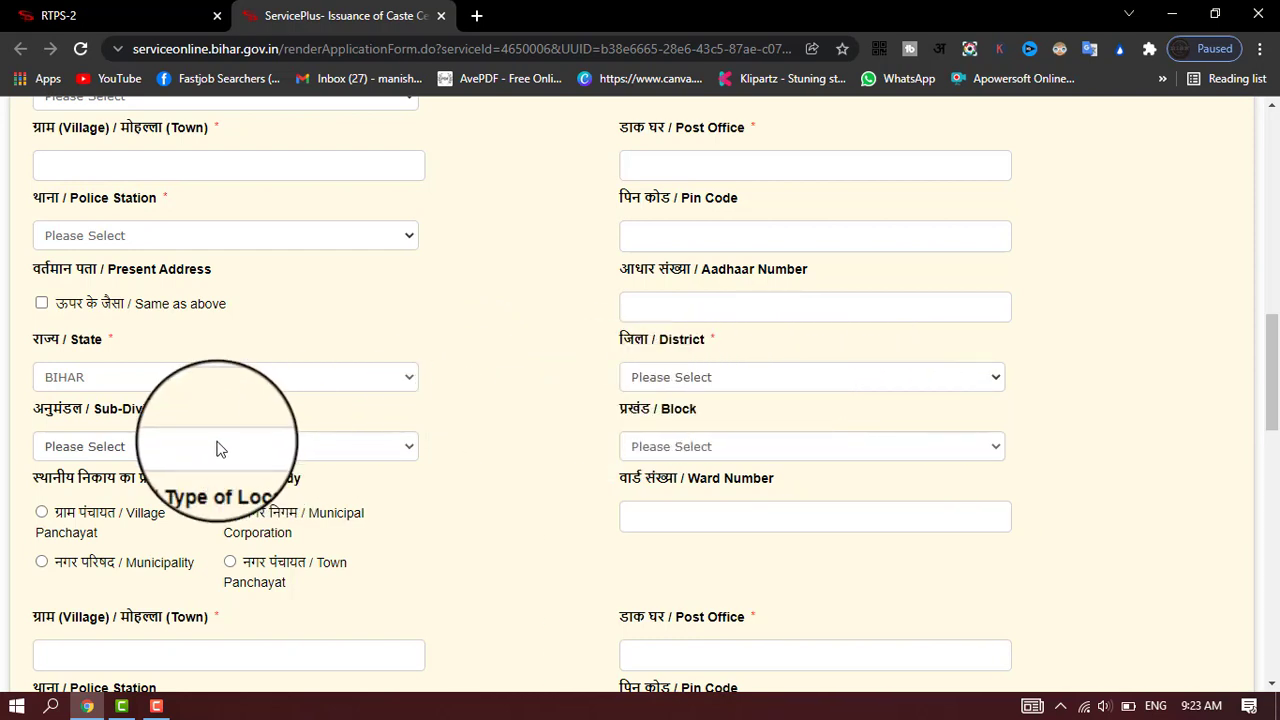
Step: Examine the remaining present address fields and the applicant's photograph upload, comparing them with the entries further up the form
{"action": "scroll", "coordinate": [588, 492], "scroll_direction": "down", "scroll_amount": 1}
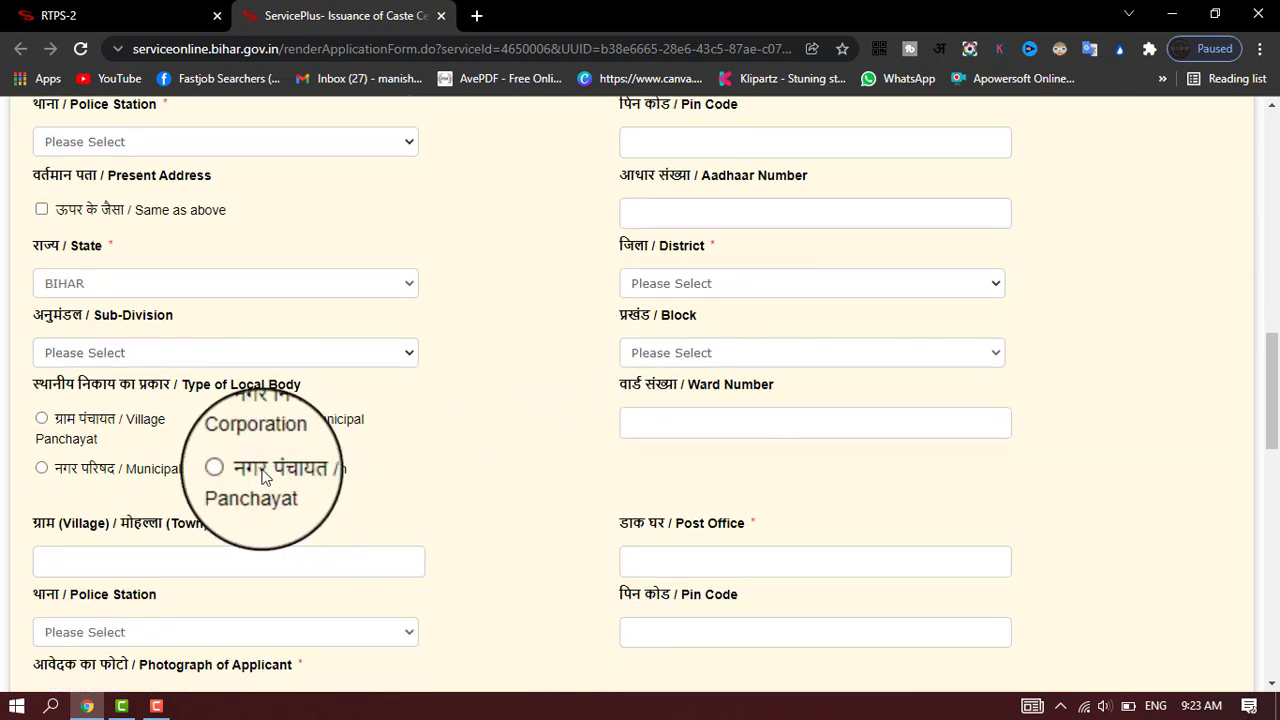
{"action": "scroll", "coordinate": [397, 314], "scroll_direction": "up", "scroll_amount": 3}
{"action": "scroll", "coordinate": [460, 430], "scroll_direction": "down", "scroll_amount": 1}
{"action": "scroll", "coordinate": [462, 430], "scroll_direction": "down", "scroll_amount": 4}
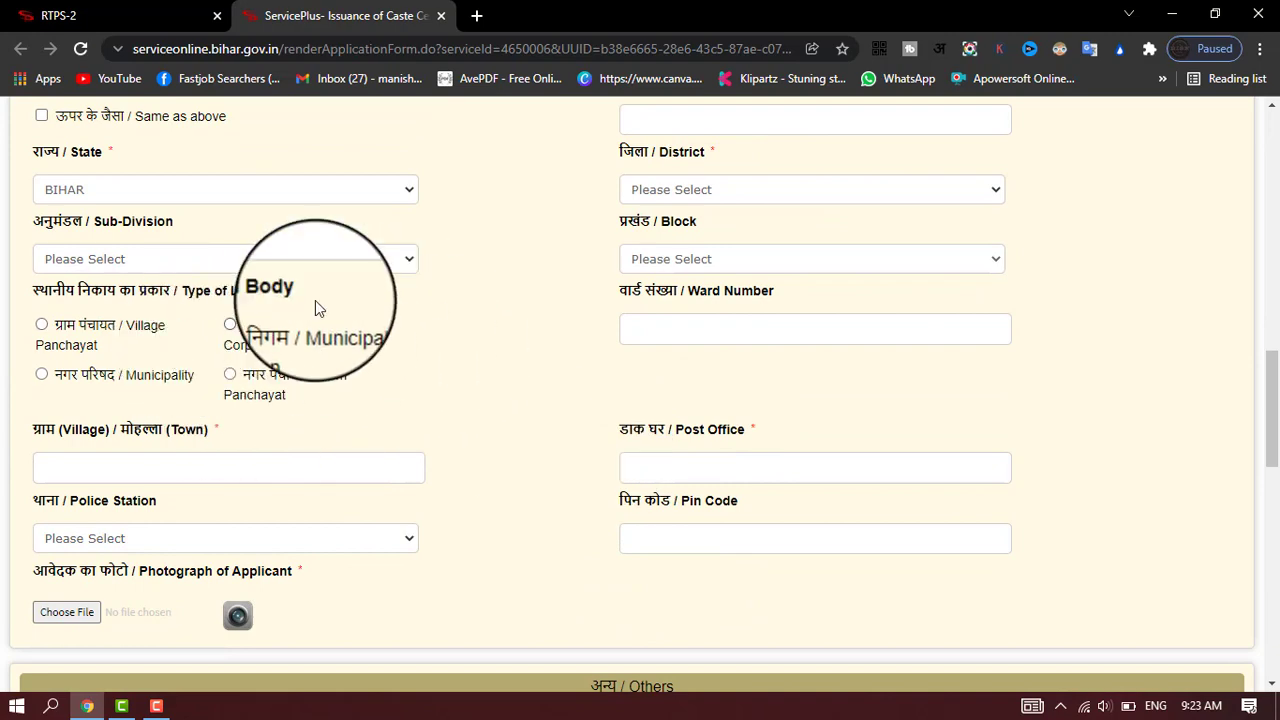
{"action": "scroll", "coordinate": [283, 428], "scroll_direction": "up", "scroll_amount": 4}
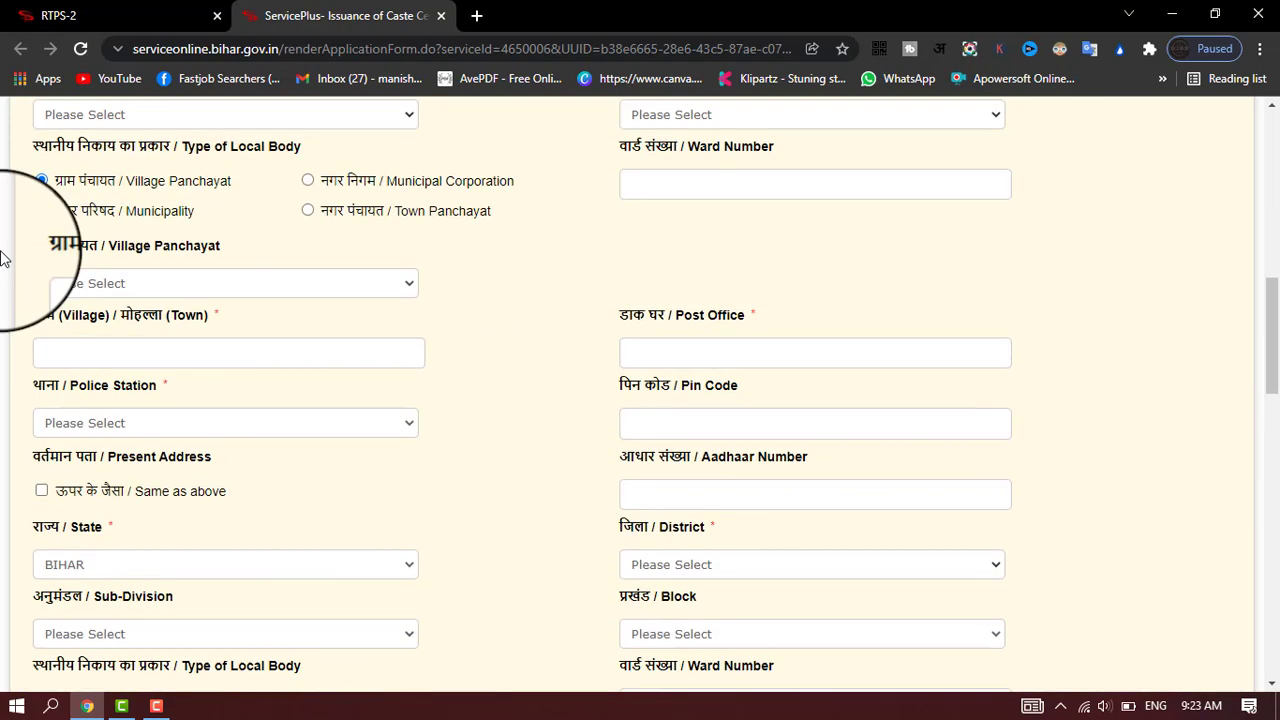
{"action": "scroll", "coordinate": [503, 431], "scroll_direction": "down", "scroll_amount": 6}
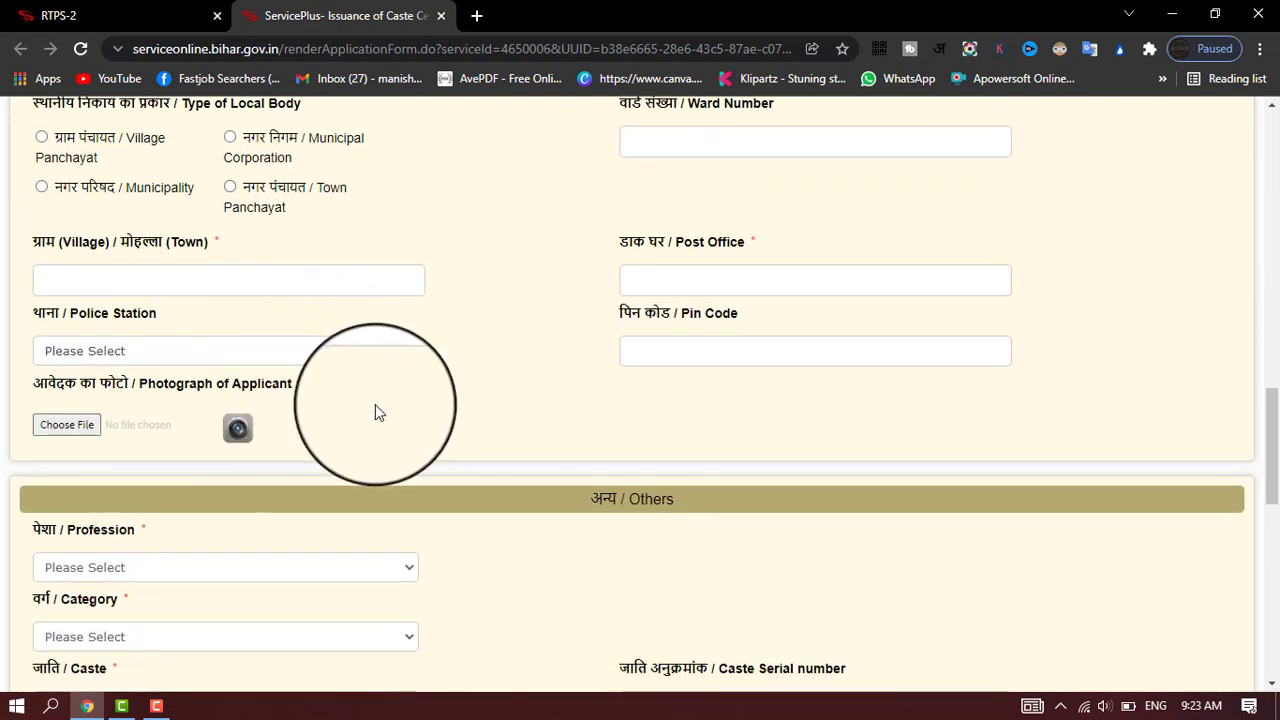
{"action": "scroll", "coordinate": [555, 380], "scroll_direction": "down", "scroll_amount": 1}
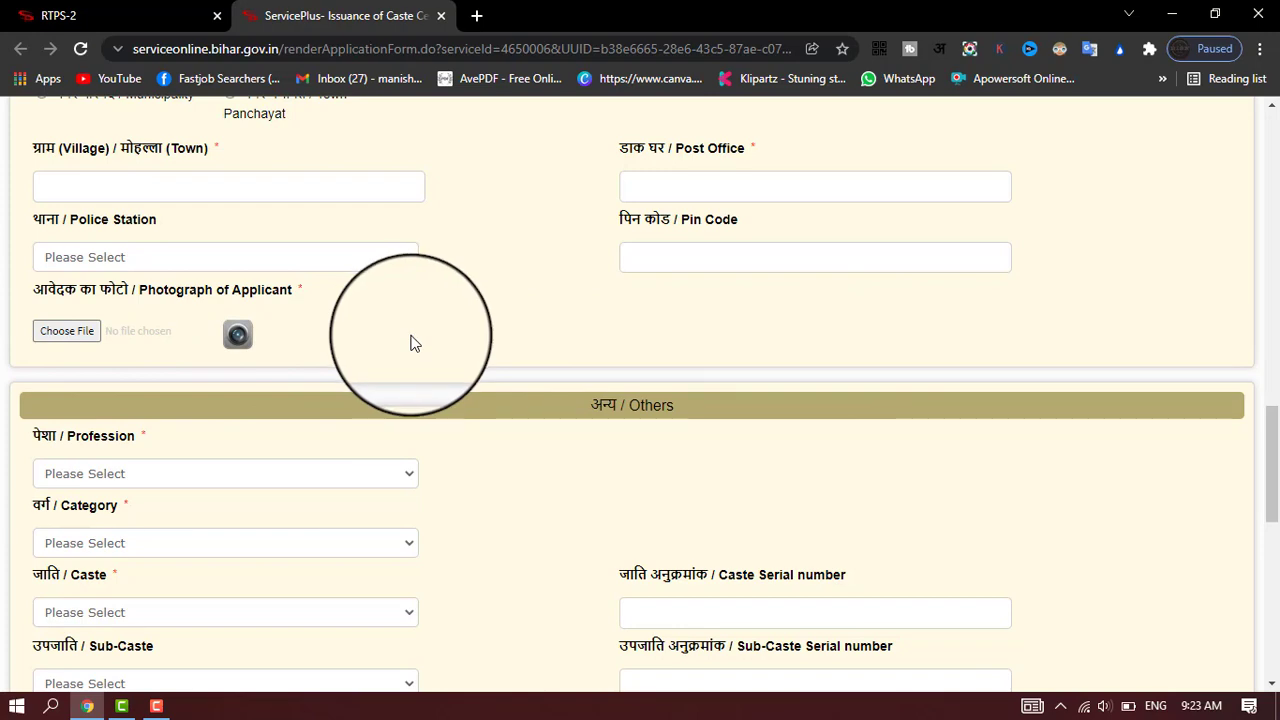
{"action": "scroll", "coordinate": [412, 340], "scroll_direction": "up", "scroll_amount": 15}
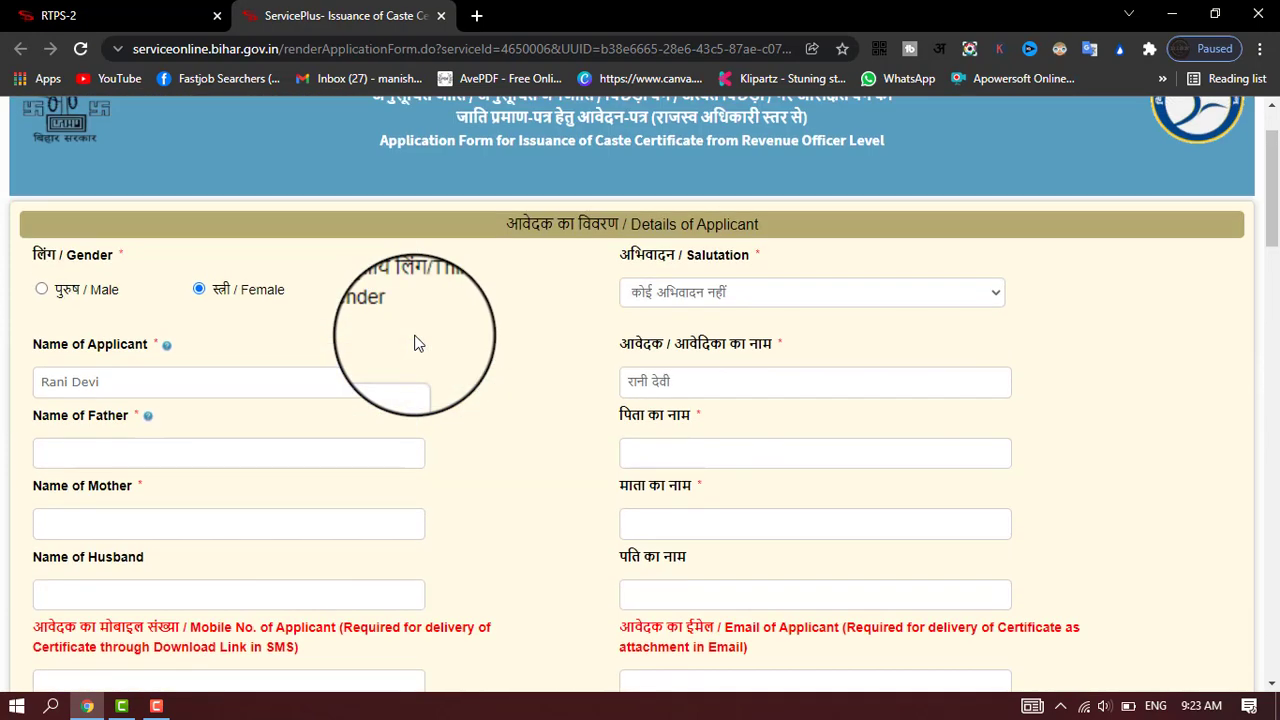
Step: Set the profession to गृहिणी / Housewife and the category to अत्यंत पिछड़ा वर्ग (अनुसूची-1)
{"action": "scroll", "coordinate": [557, 337], "scroll_direction": "down", "scroll_amount": 16}
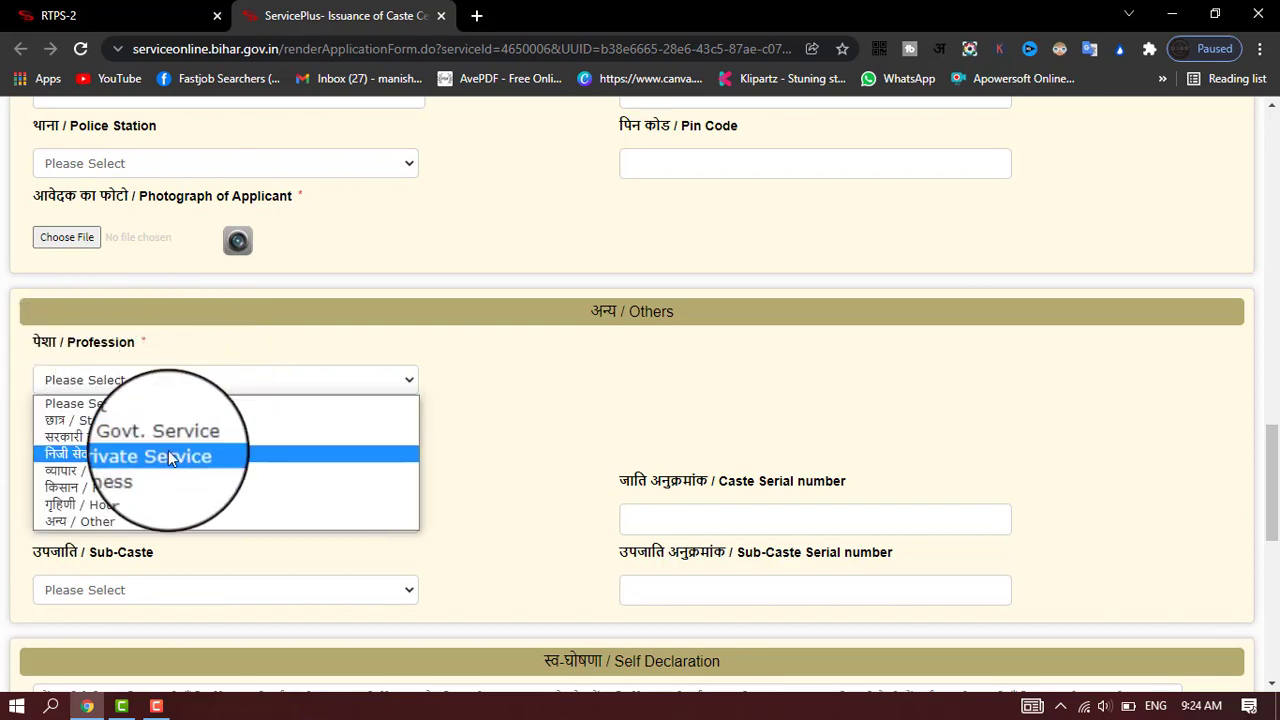
{"action": "left_click", "coordinate": [167, 507]}
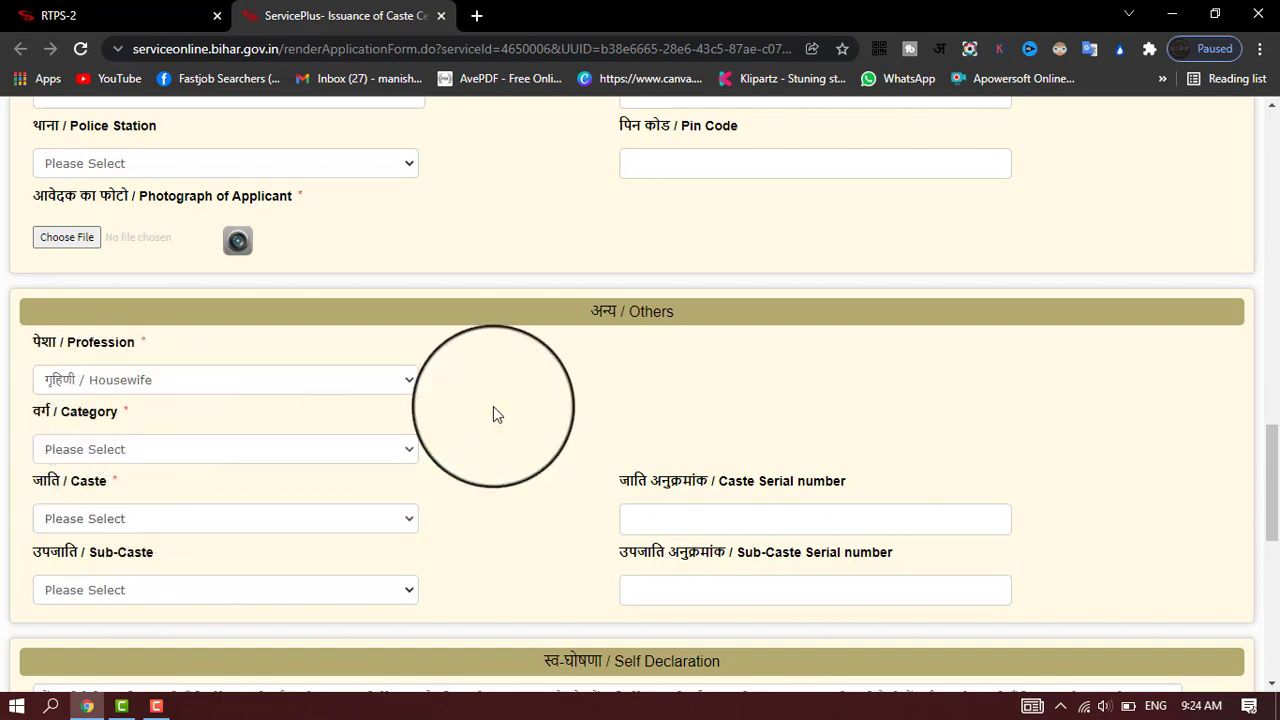
{"action": "left_click", "coordinate": [191, 461]}
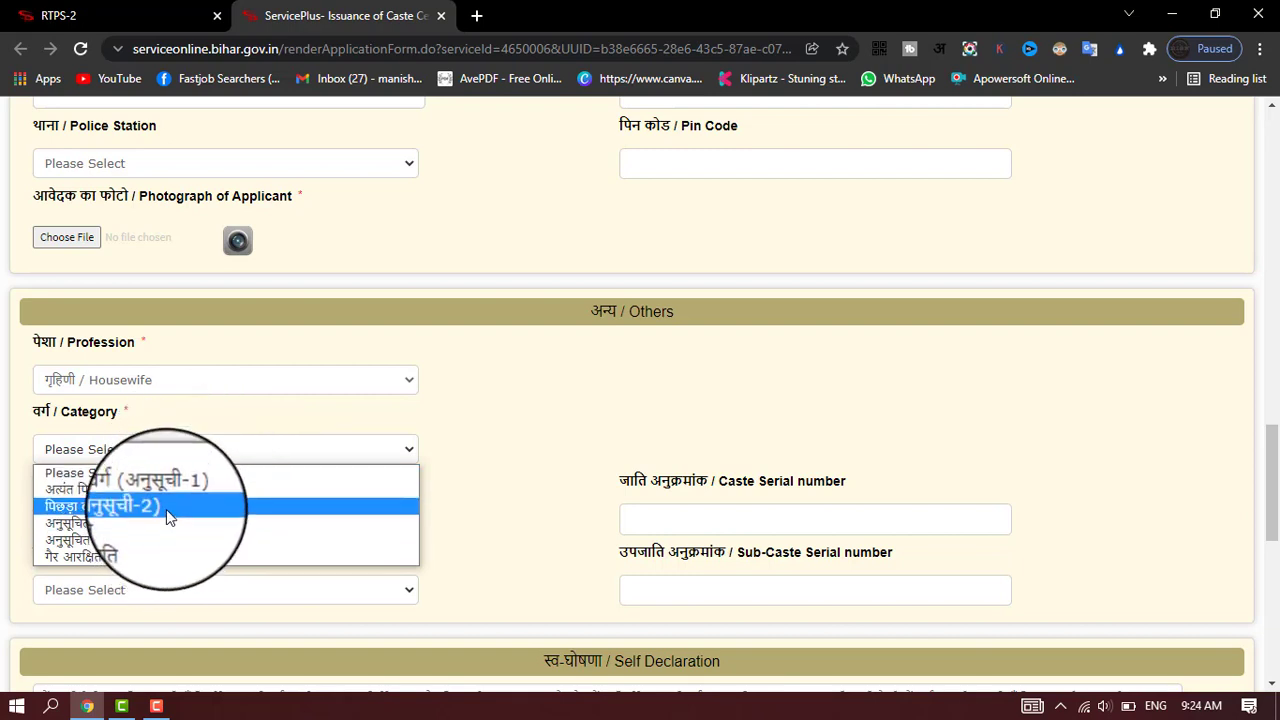
{"action": "left_click", "coordinate": [166, 509]}
{"action": "left_click", "coordinate": [255, 452]}
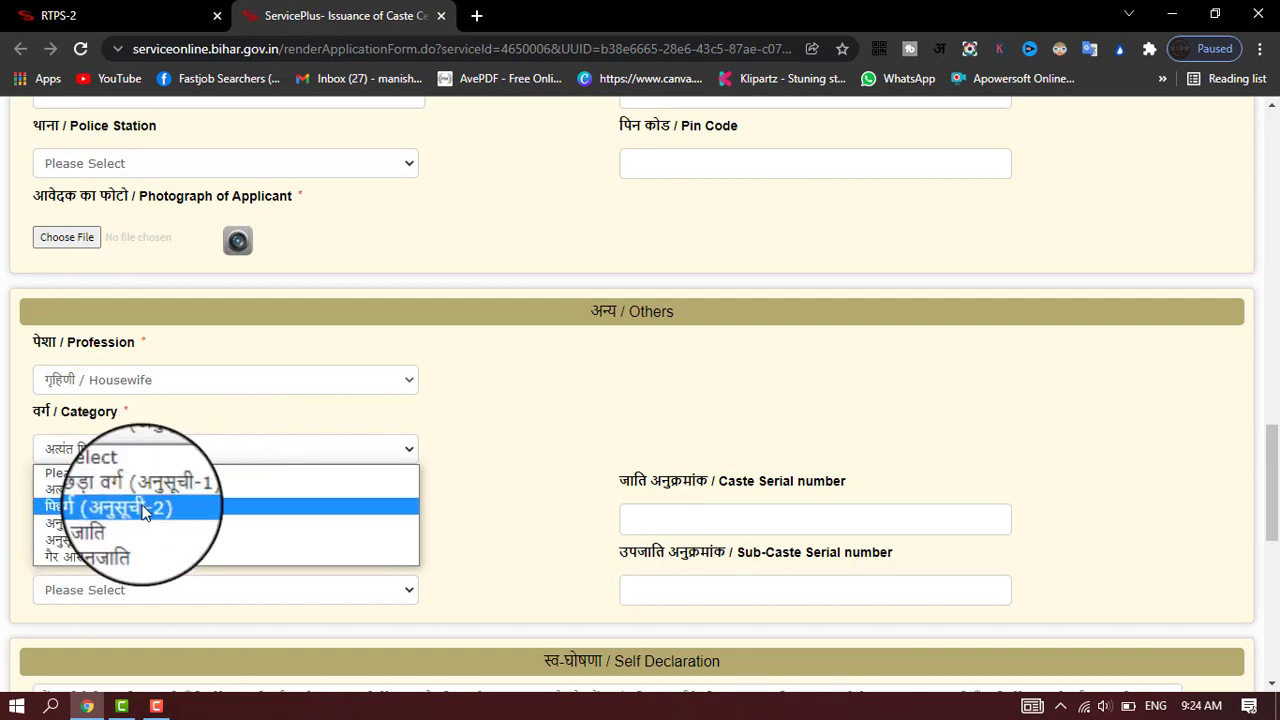
{"action": "left_click", "coordinate": [400, 488]}
{"action": "scroll", "coordinate": [385, 500], "scroll_direction": "down", "scroll_amount": 1}
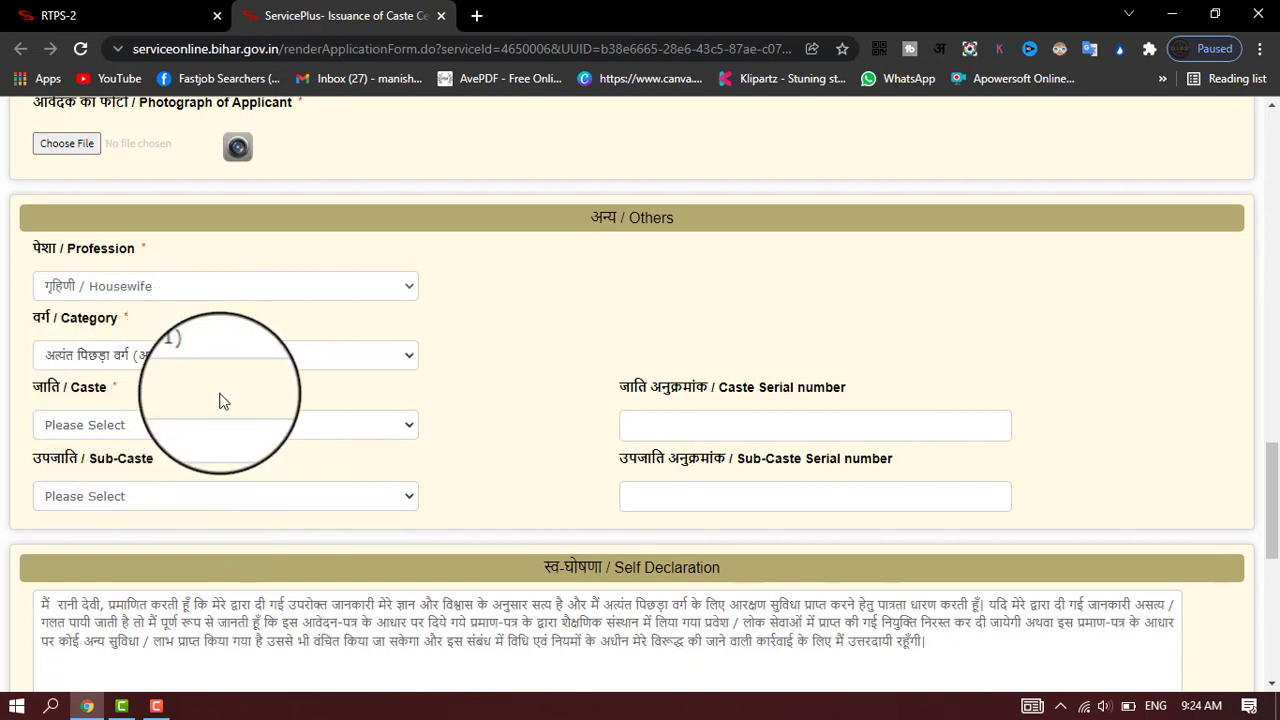
Step: Set the caste to Dewhar / देवहार and check the options offered for the sub-caste
{"action": "left_click", "coordinate": [188, 428]}
{"action": "scroll", "coordinate": [277, 274], "scroll_direction": "down", "scroll_amount": 15}
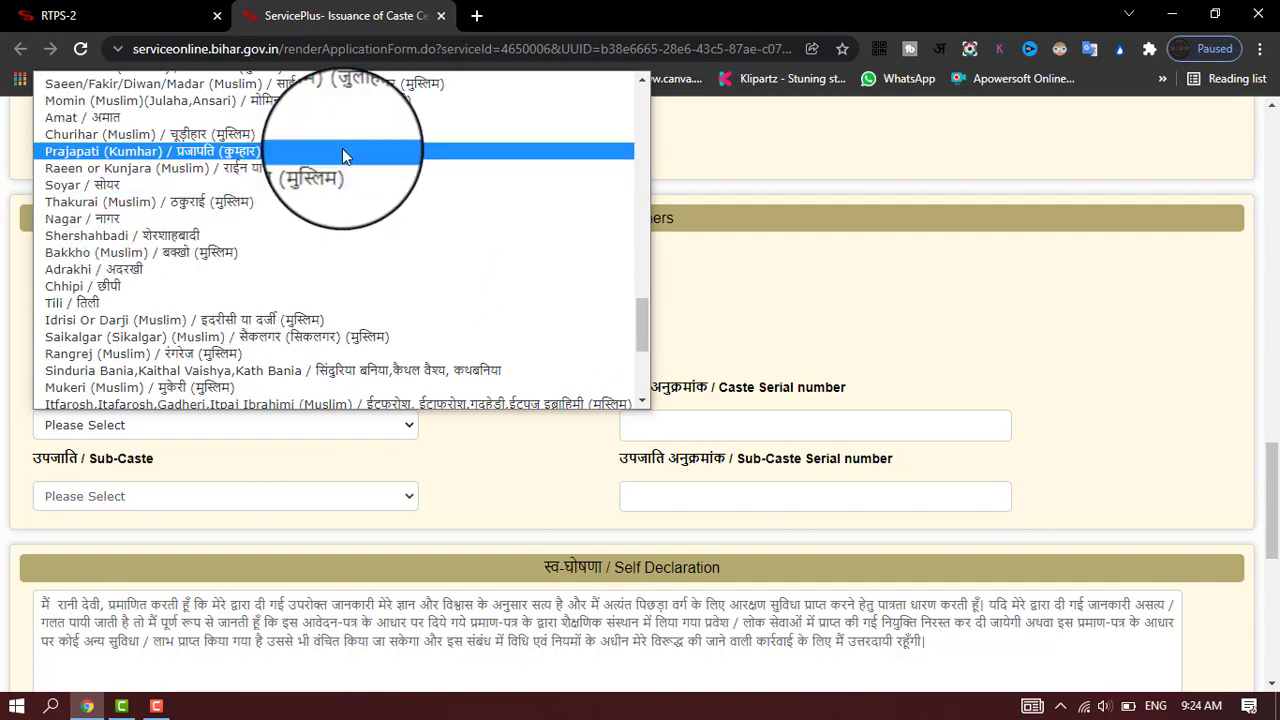
{"action": "scroll", "coordinate": [300, 280], "scroll_direction": "down", "scroll_amount": 5}
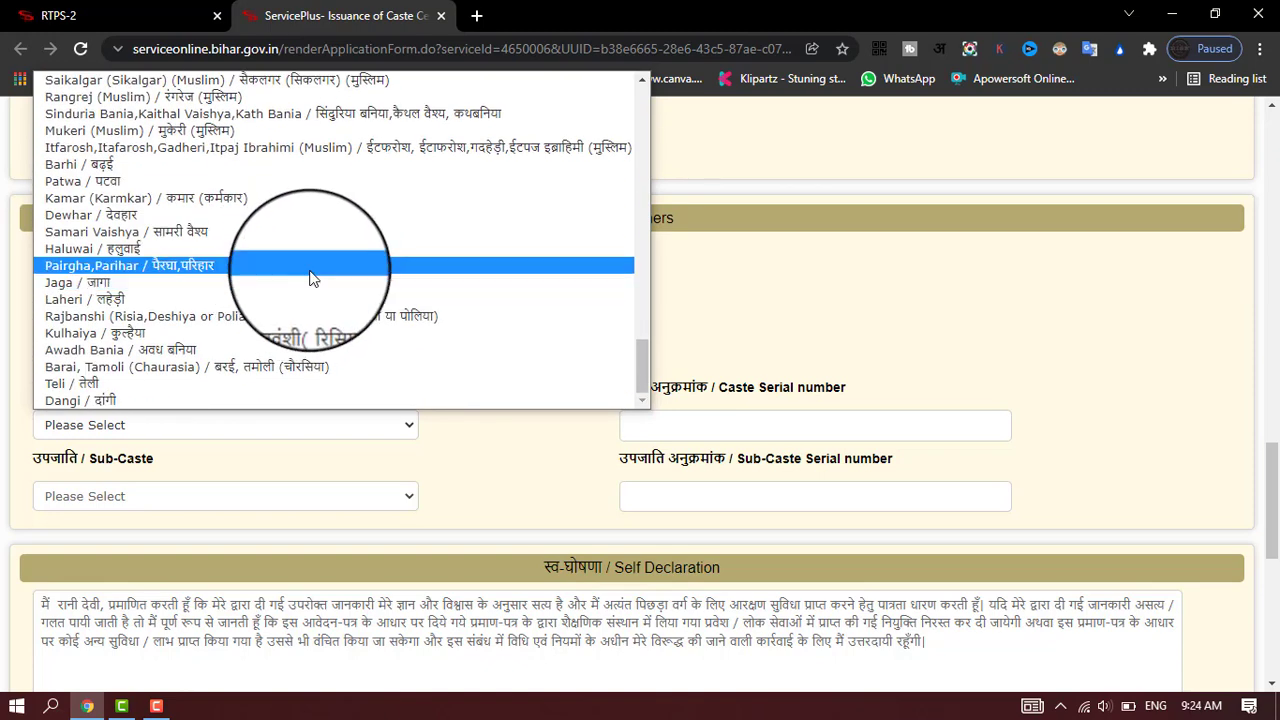
{"action": "left_click", "coordinate": [268, 213]}
{"action": "scroll", "coordinate": [546, 386], "scroll_direction": "down", "scroll_amount": 1}
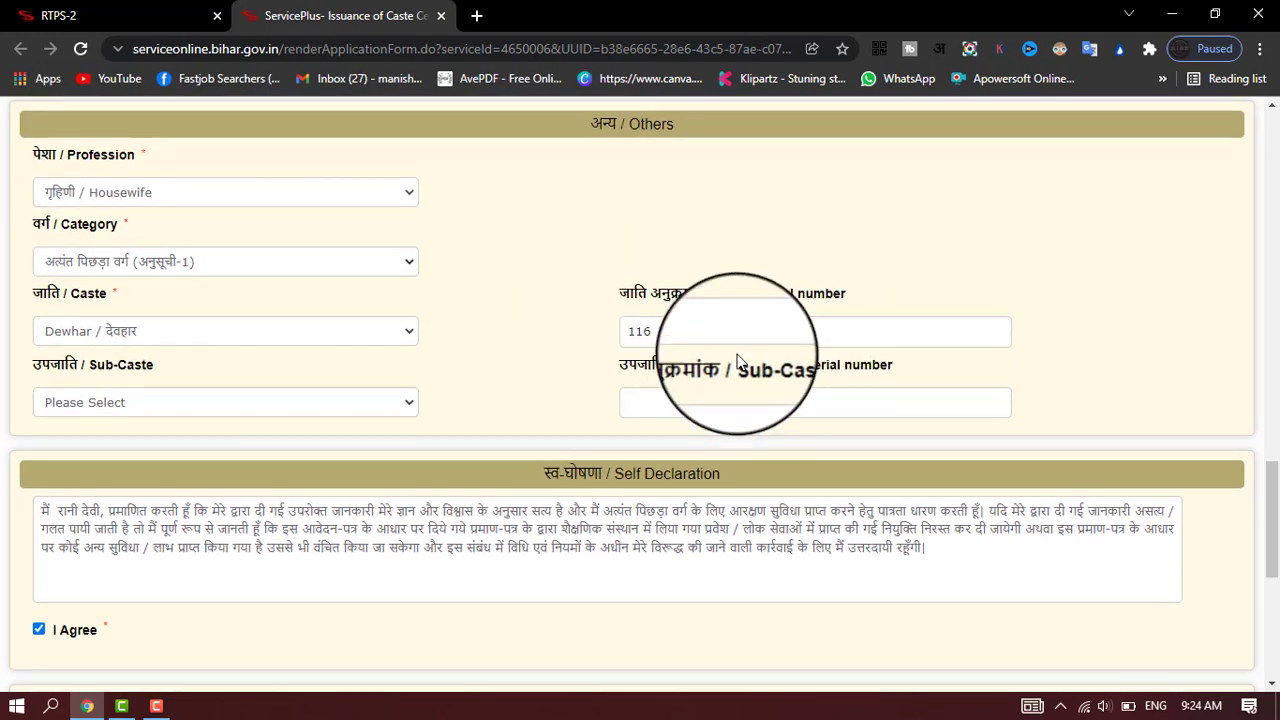
{"action": "left_click", "coordinate": [172, 402]}
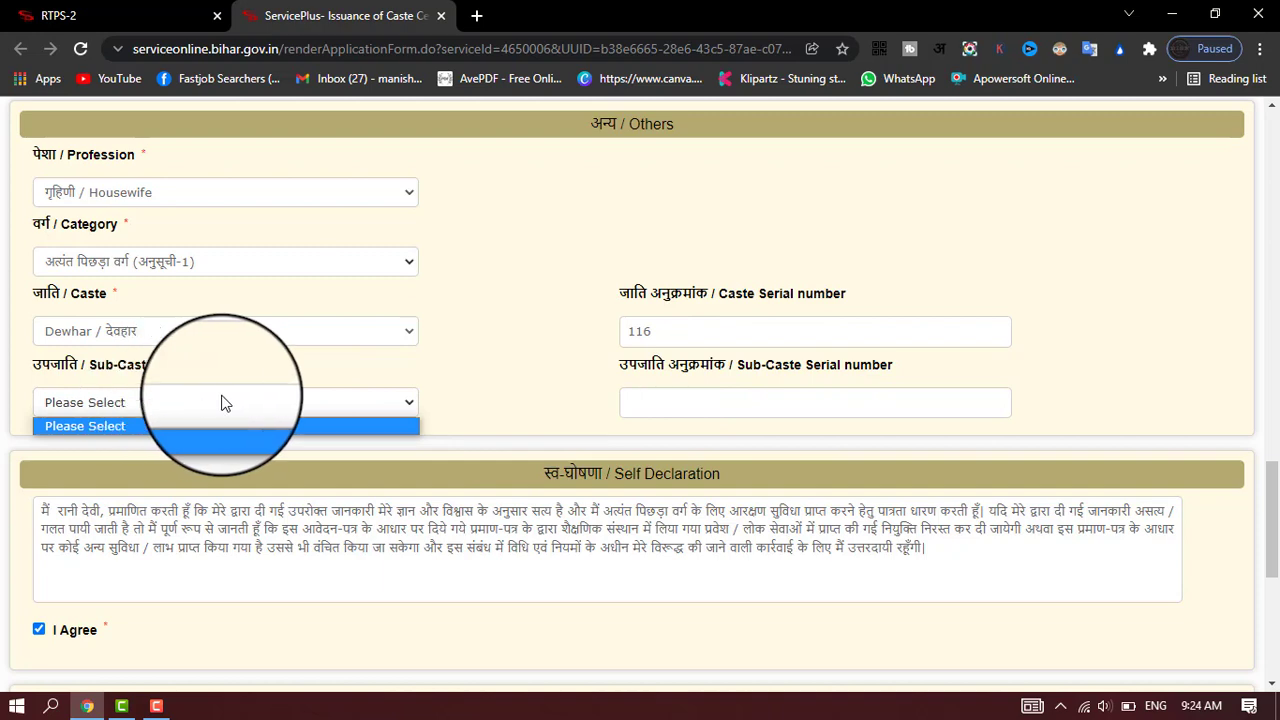
{"action": "left_click", "coordinate": [479, 397]}
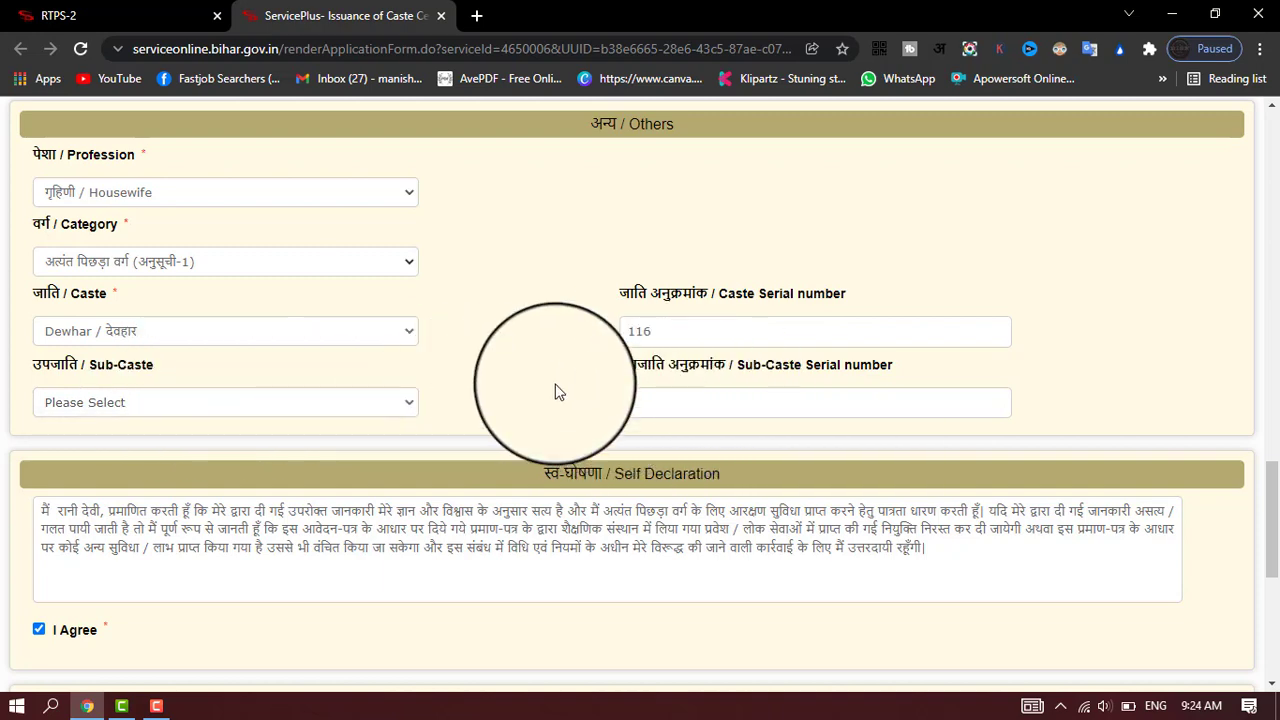
Step: Go through the self declaration, the office to apply to and the word verification at the end of the form
{"action": "scroll", "coordinate": [558, 392], "scroll_direction": "down", "scroll_amount": 4}
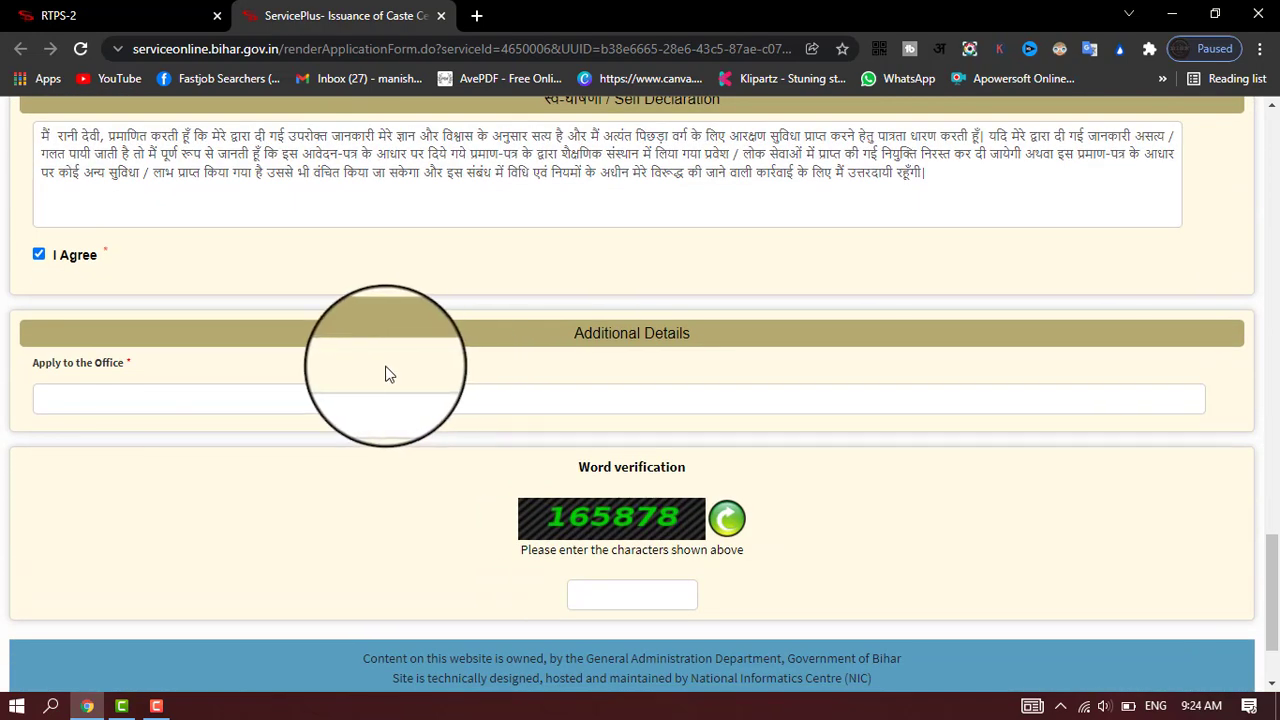
{"action": "scroll", "coordinate": [514, 463], "scroll_direction": "down", "scroll_amount": 2}
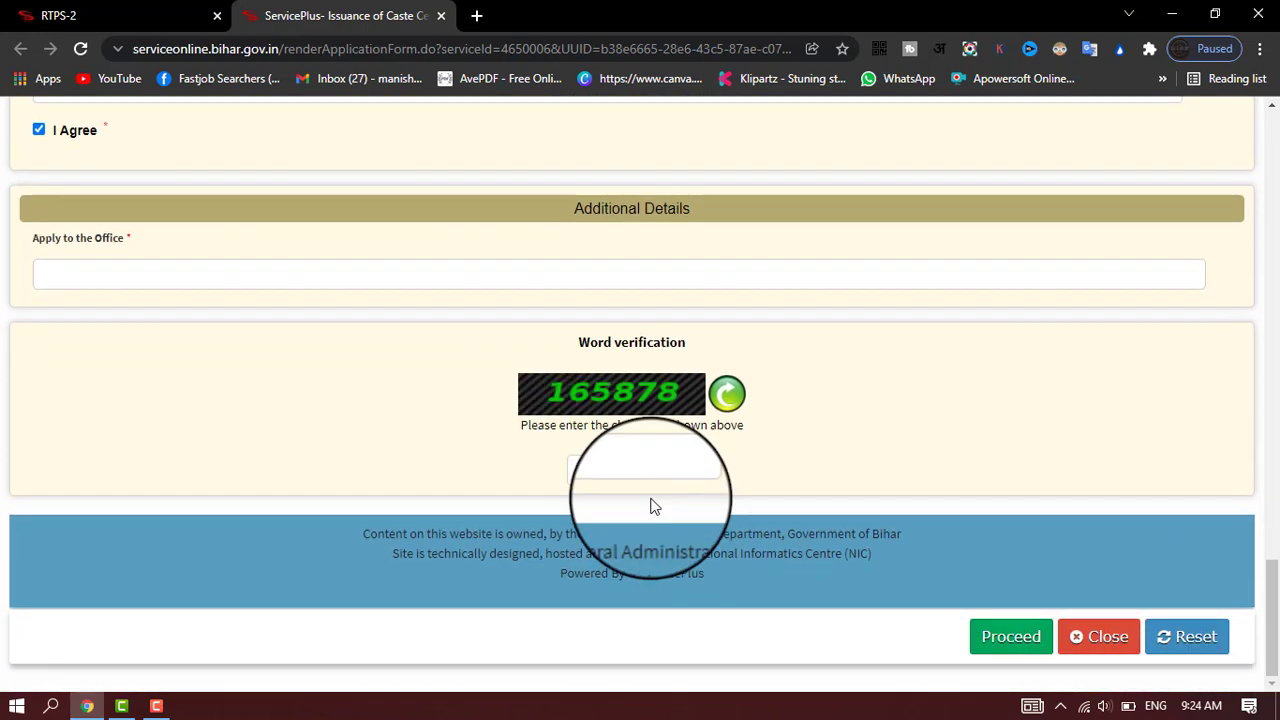
{"action": "left_click", "coordinate": [640, 484]}
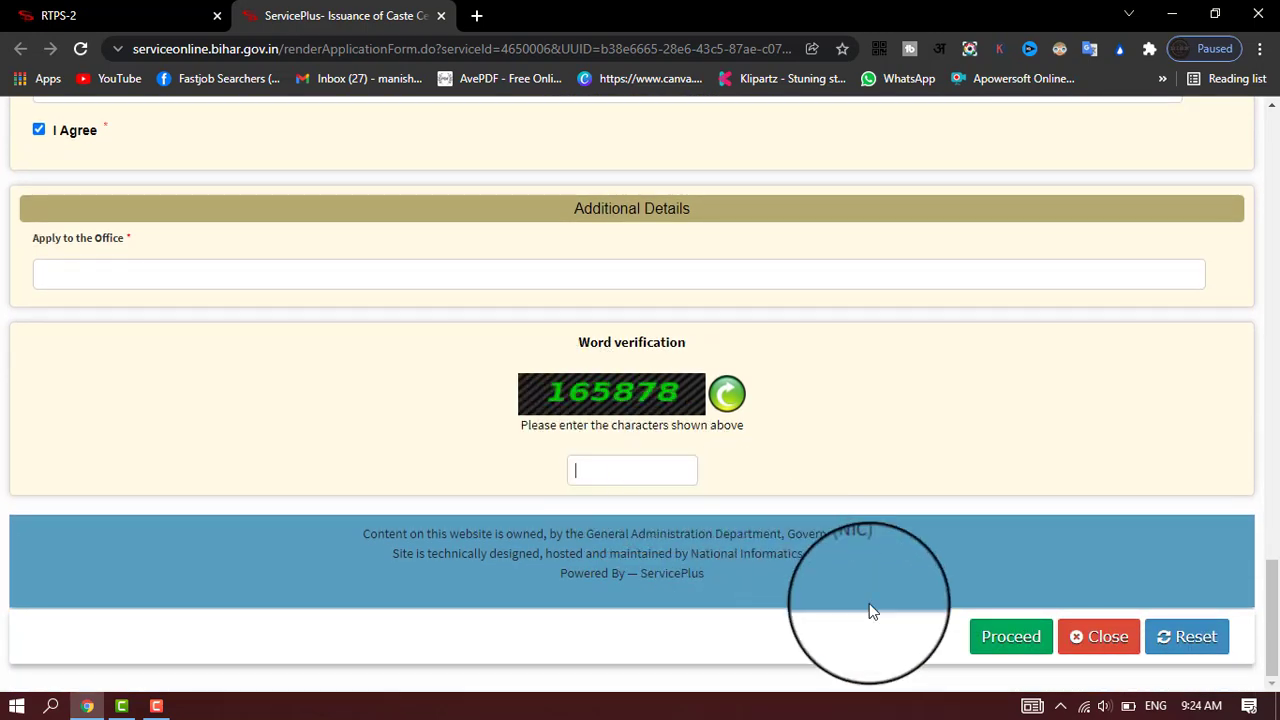
{"action": "scroll", "coordinate": [690, 560], "scroll_direction": "up", "scroll_amount": 20}
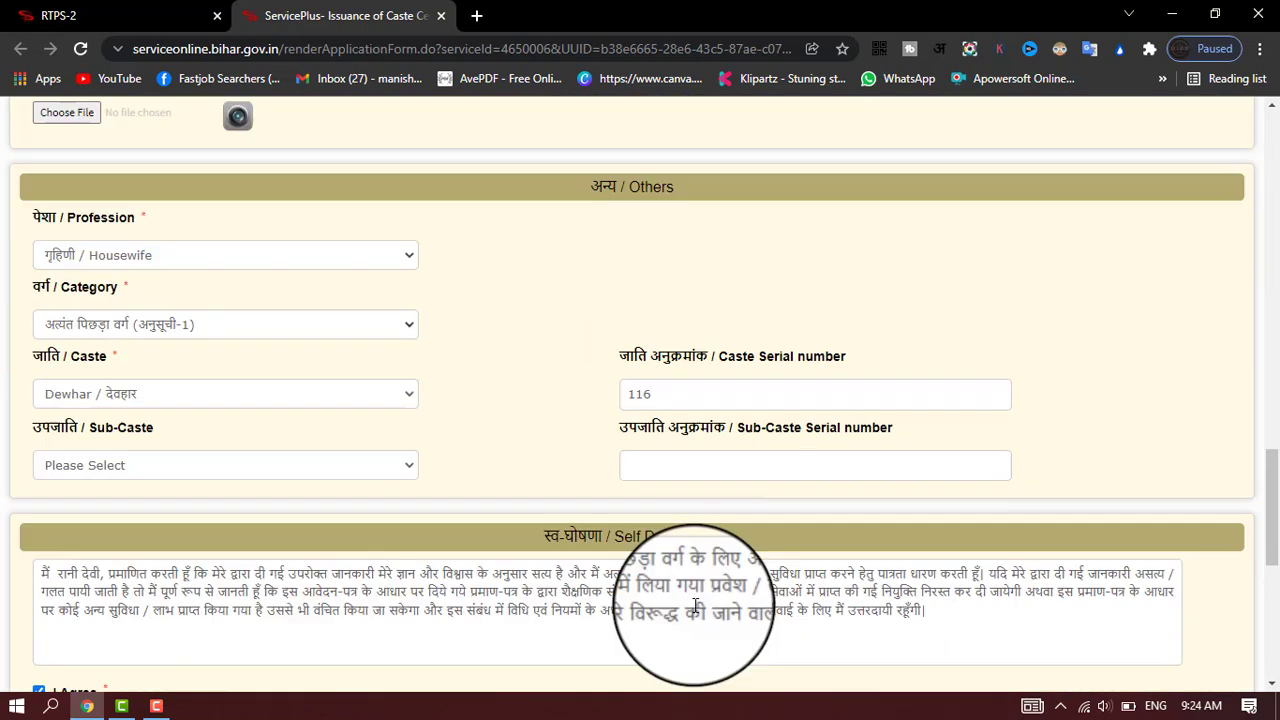
{"action": "scroll", "coordinate": [697, 510], "scroll_direction": "down", "scroll_amount": 20}
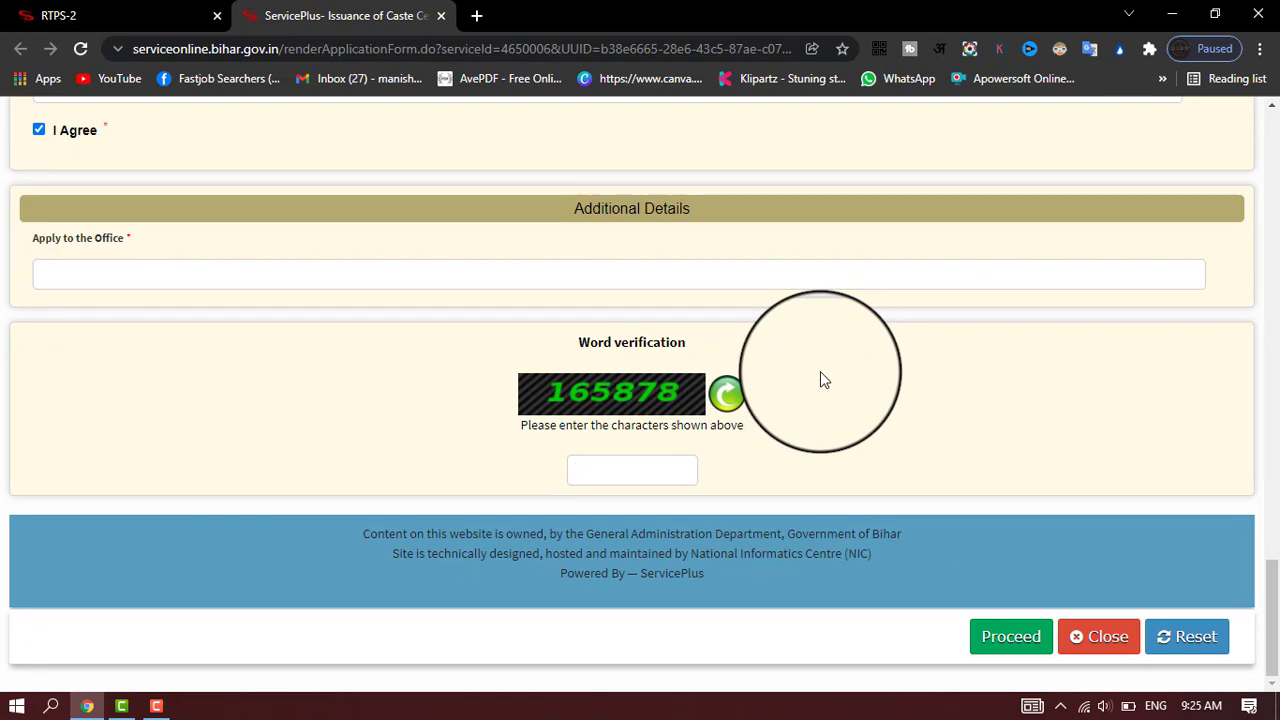
{"action": "scroll", "coordinate": [490, 330], "scroll_direction": "up", "scroll_amount": 10}
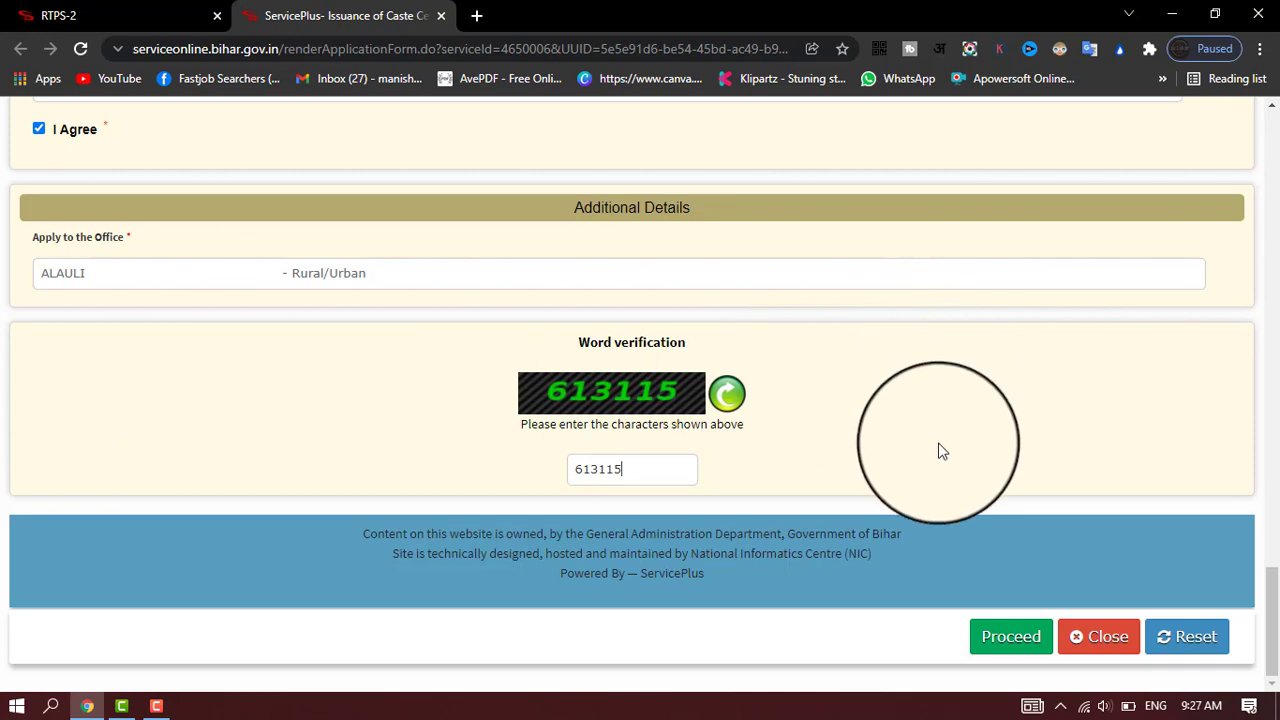
Step: Proceed with the completed form, accepting the reminder to check the details, and review the application preview
{"action": "left_click", "coordinate": [997, 640]}
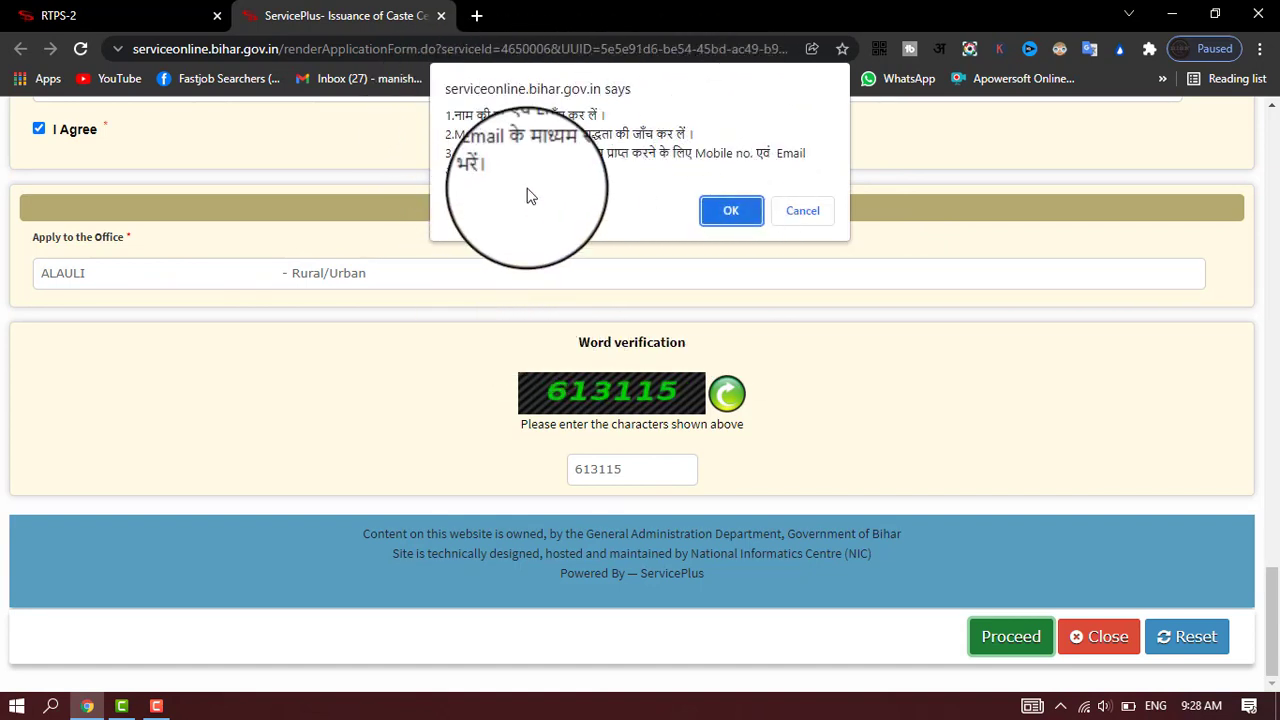
{"action": "left_click", "coordinate": [733, 208]}
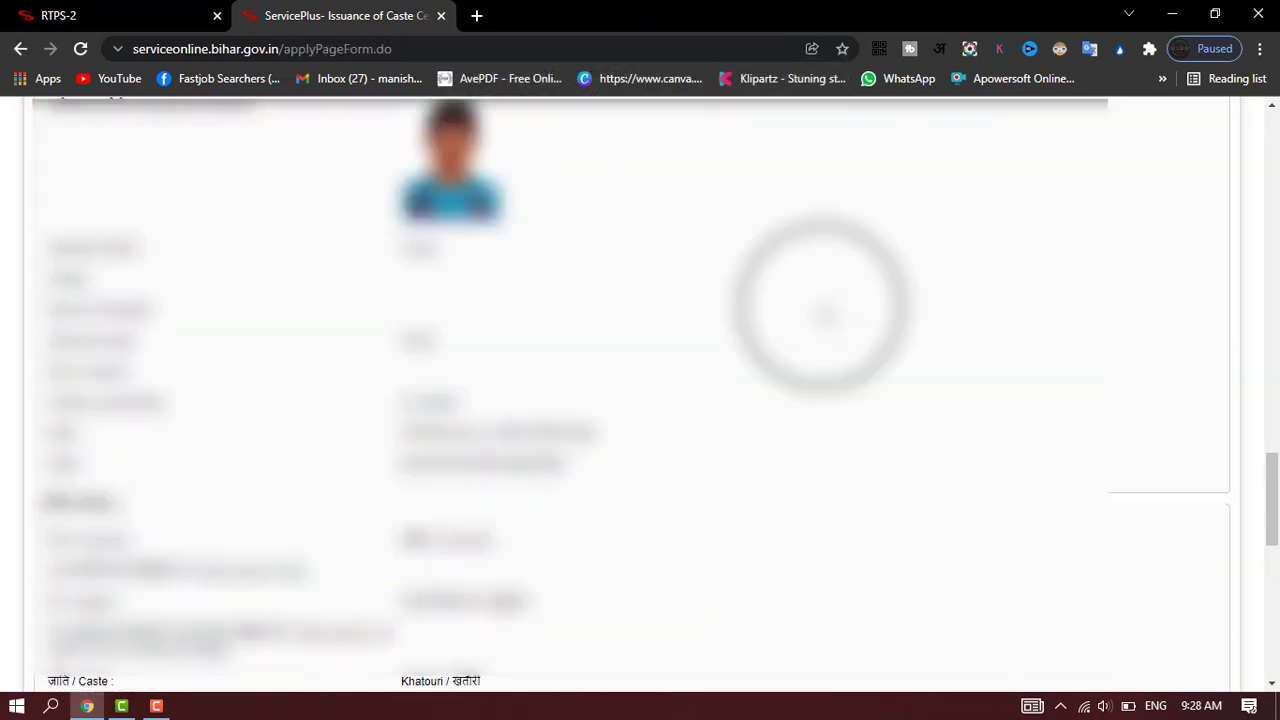
{"action": "scroll", "coordinate": [587, 292], "scroll_direction": "up", "scroll_amount": 10}
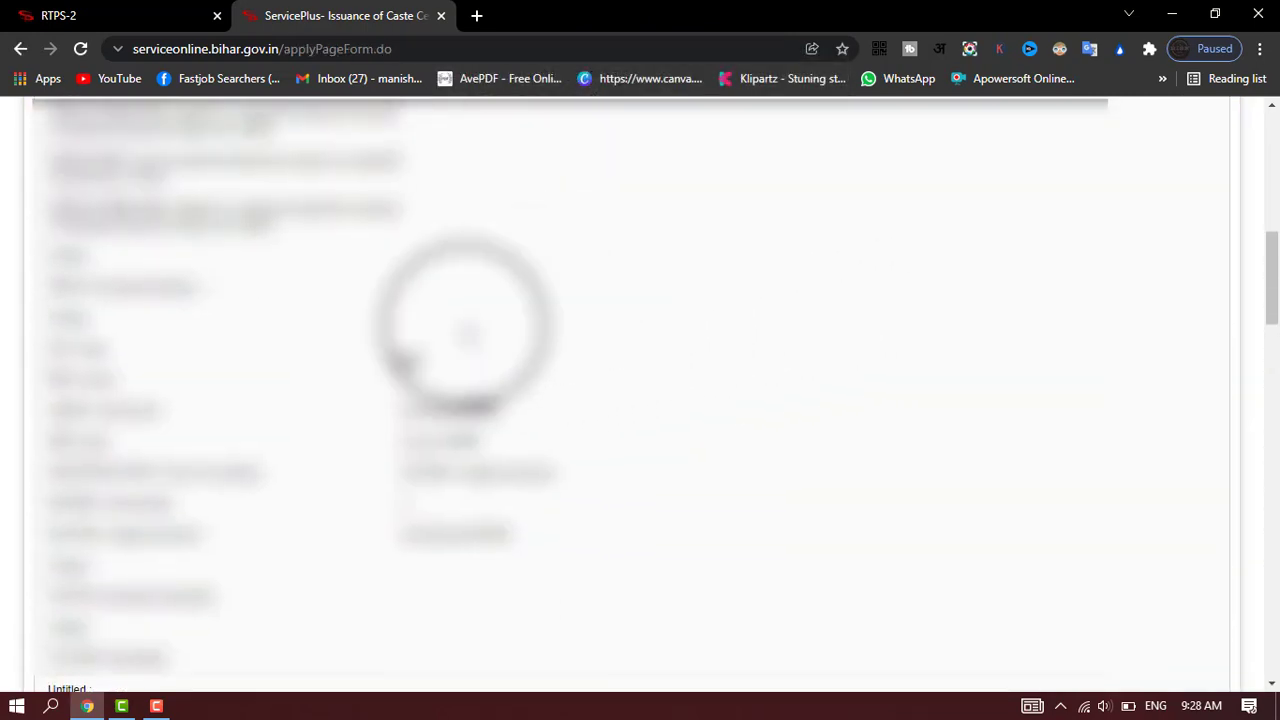
{"action": "scroll", "coordinate": [555, 318], "scroll_direction": "down", "scroll_amount": 10}
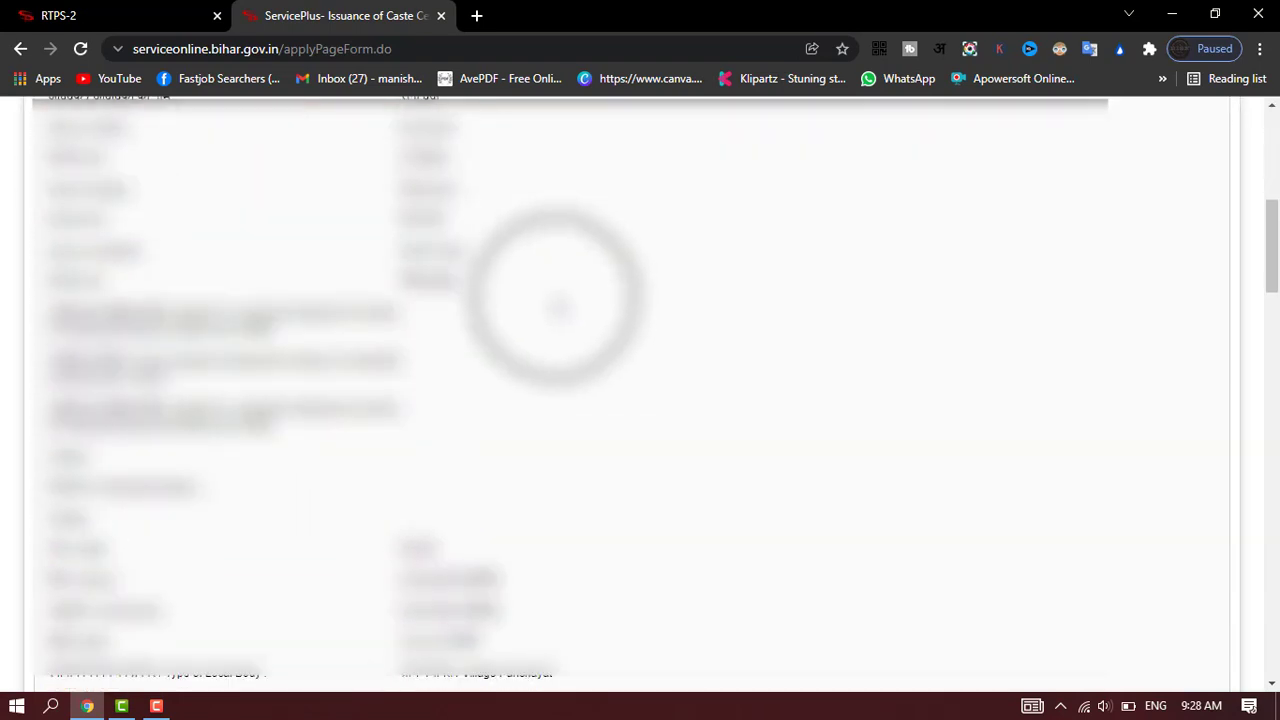
{"action": "scroll", "coordinate": [600, 282], "scroll_direction": "down", "scroll_amount": 10}
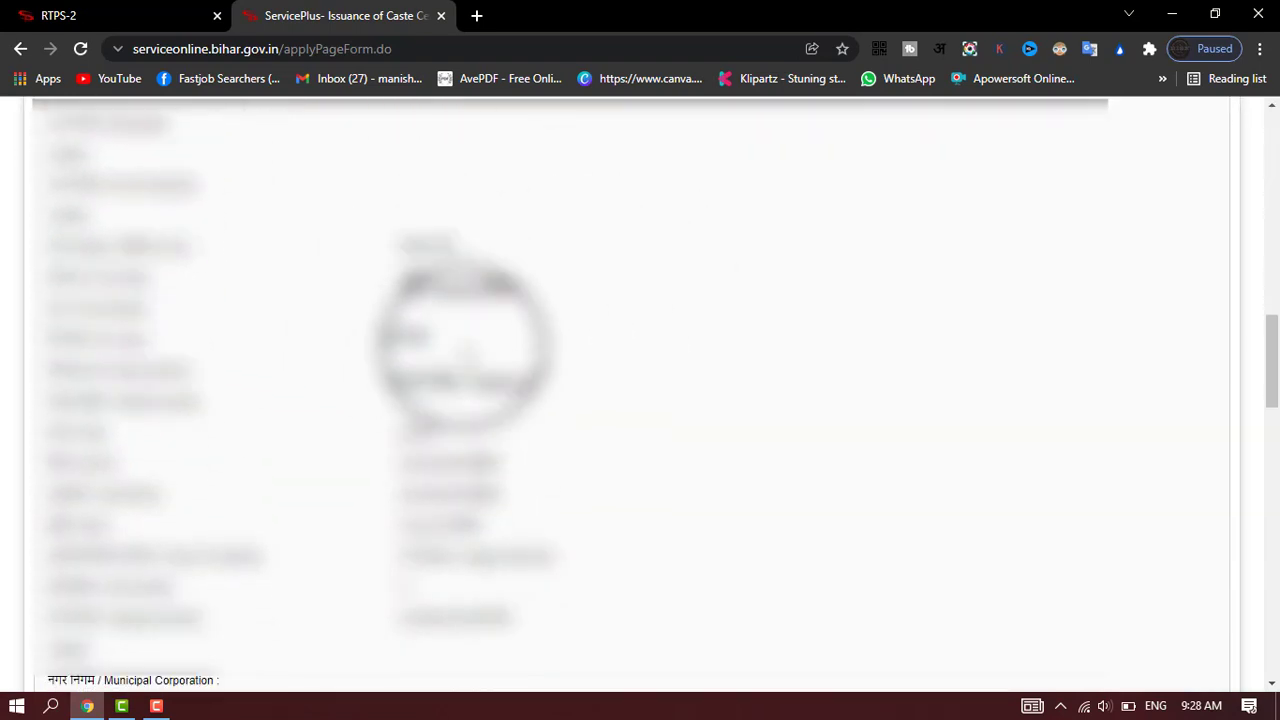
{"action": "scroll", "coordinate": [488, 270], "scroll_direction": "down", "scroll_amount": 5}
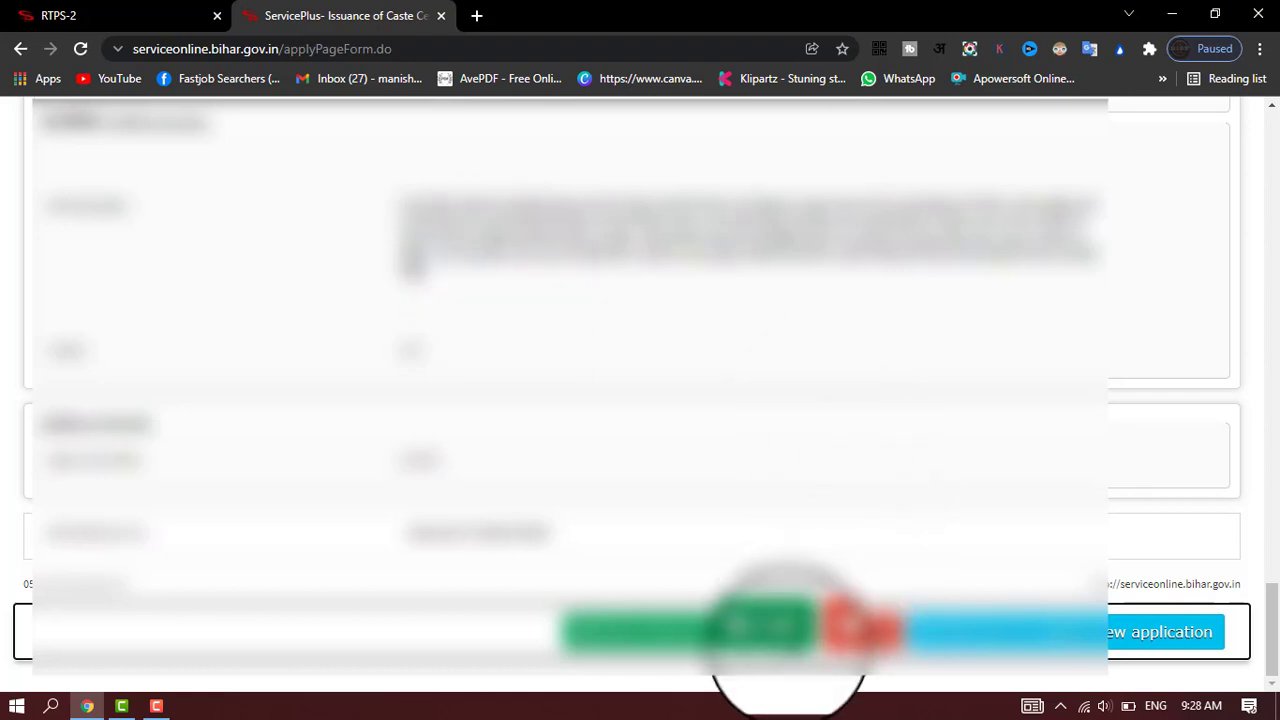
{"action": "scroll", "coordinate": [592, 335], "scroll_direction": "up", "scroll_amount": 5}
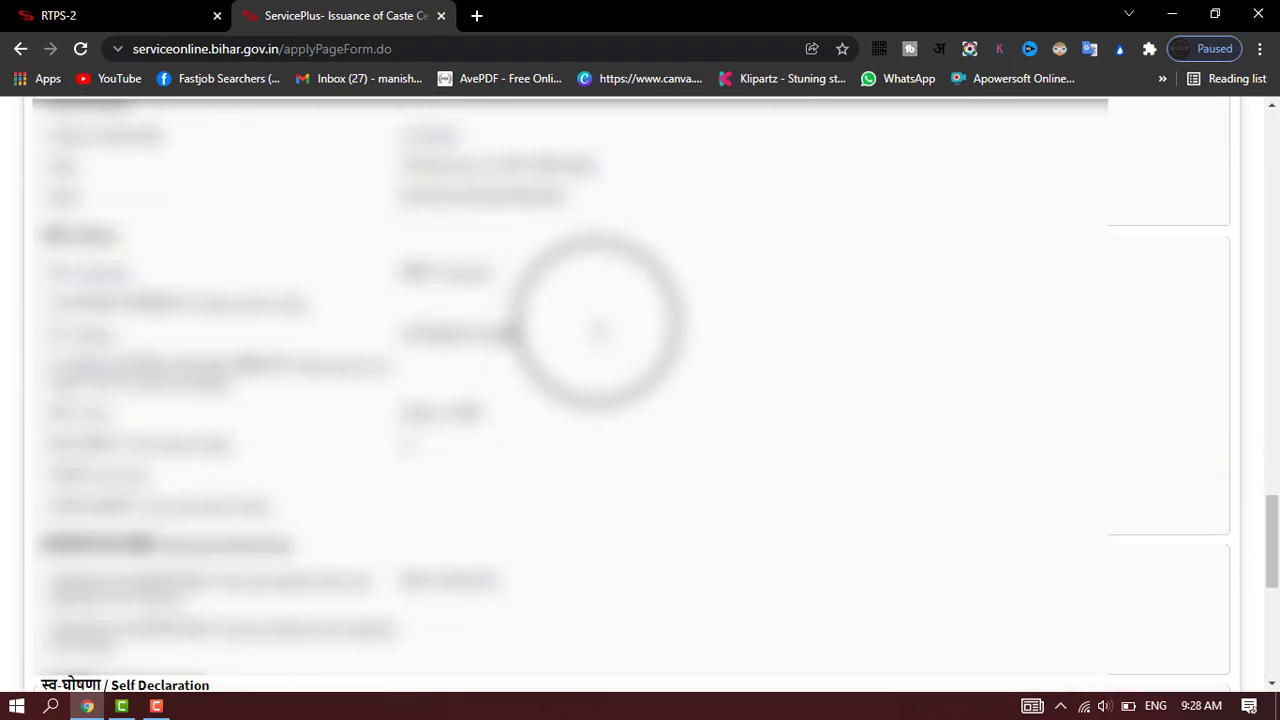
Step: Continue from the preview to attaching enclosures, add img031.jpg as the आधार कार्ड document and save the annexure
{"action": "scroll", "coordinate": [598, 325], "scroll_direction": "down", "scroll_amount": 5}
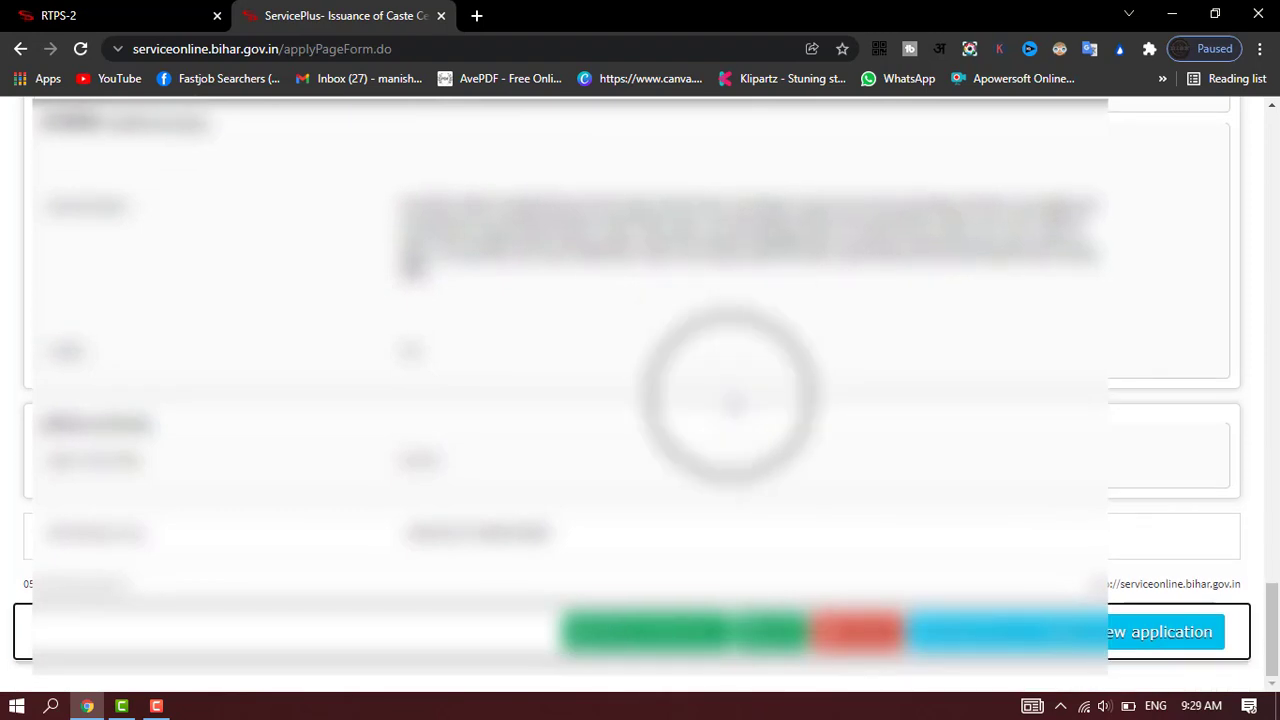
{"action": "left_click", "coordinate": [660, 636]}
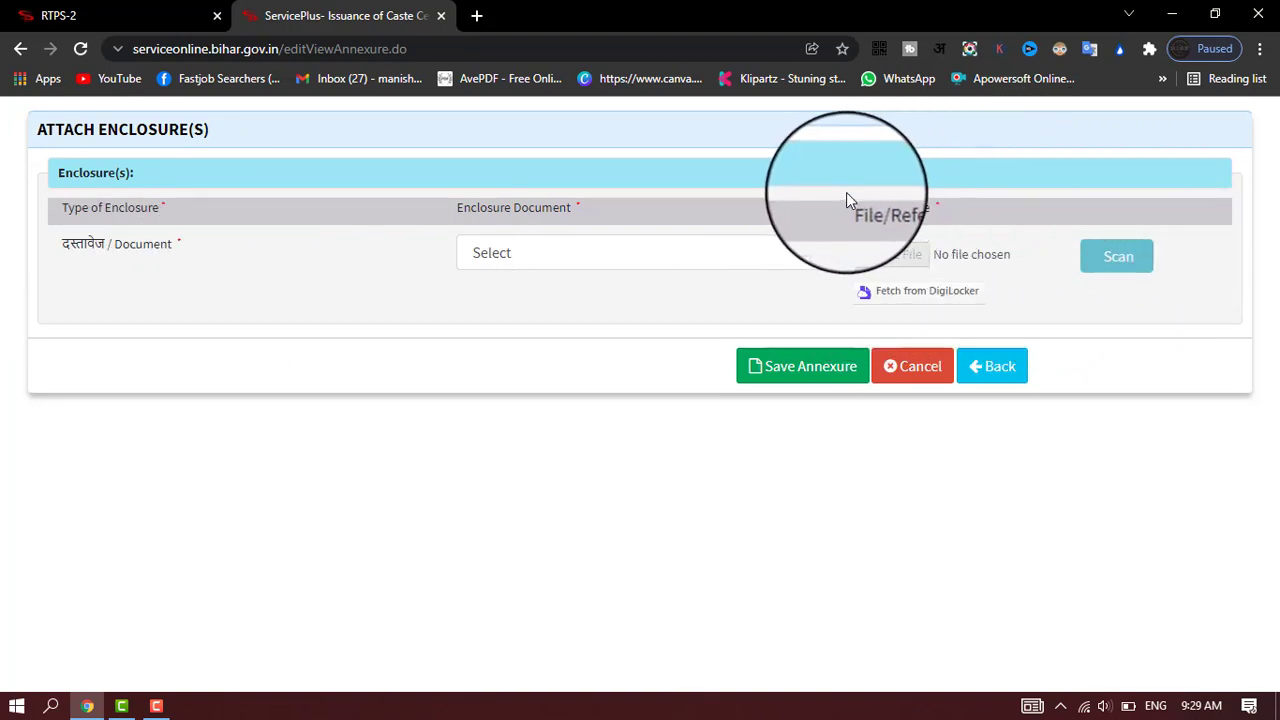
{"action": "left_click", "coordinate": [592, 259]}
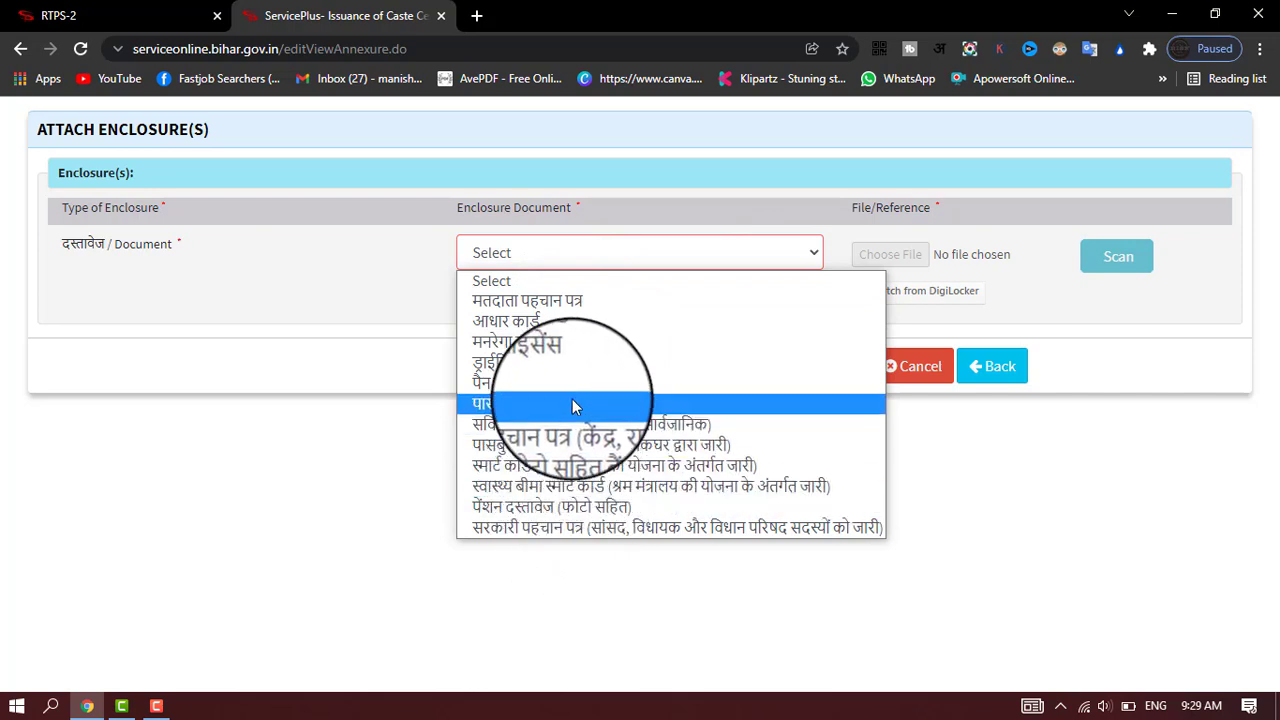
{"action": "left_click", "coordinate": [530, 320]}
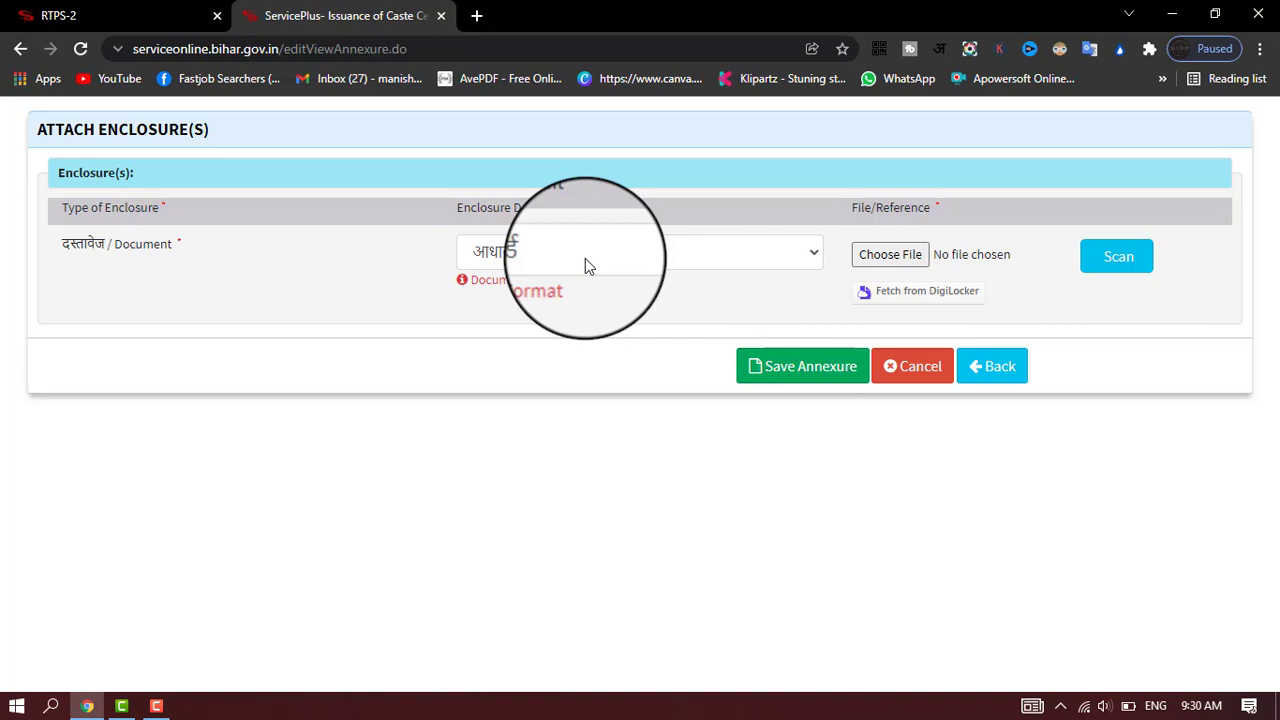
{"action": "left_click", "coordinate": [876, 255]}
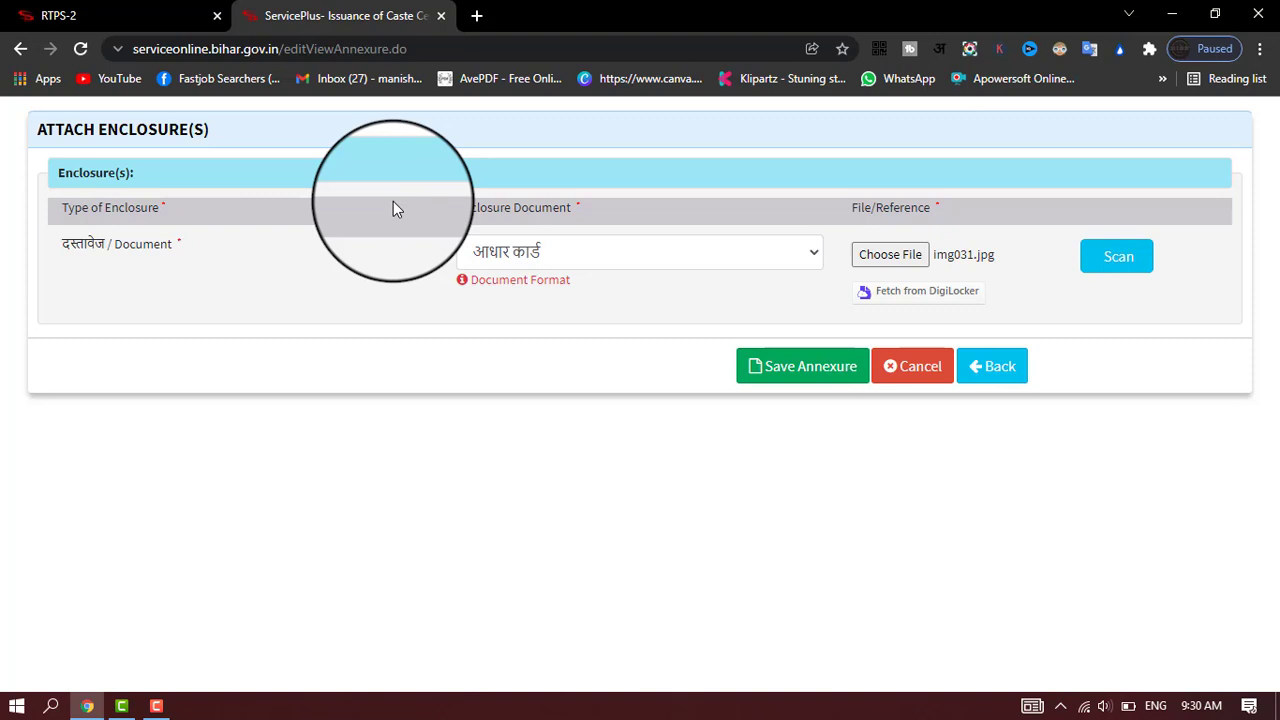
{"action": "left_click", "coordinate": [820, 372]}
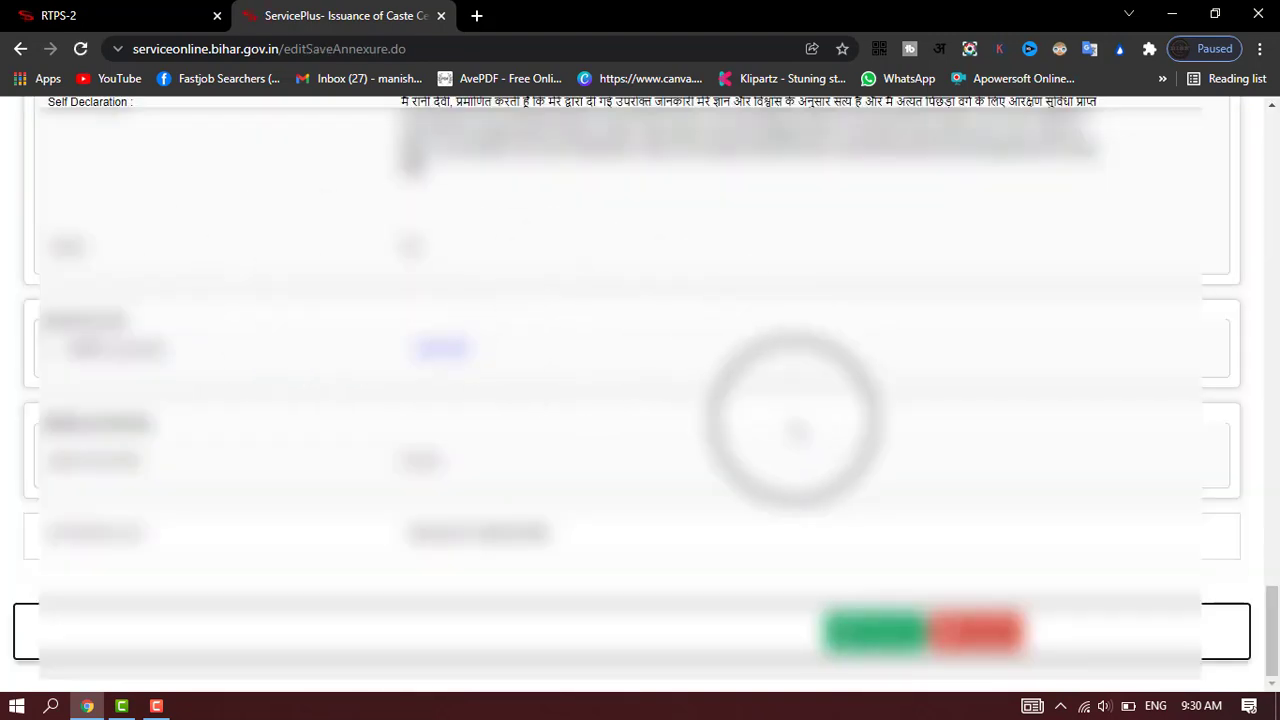
Step: Review the whole saved application with its attached enclosure, from the applicant's details to the self declaration, before submission
{"action": "scroll", "coordinate": [664, 415], "scroll_direction": "up", "scroll_amount": 6}
{"action": "scroll", "coordinate": [664, 415], "scroll_direction": "up", "scroll_amount": 10}
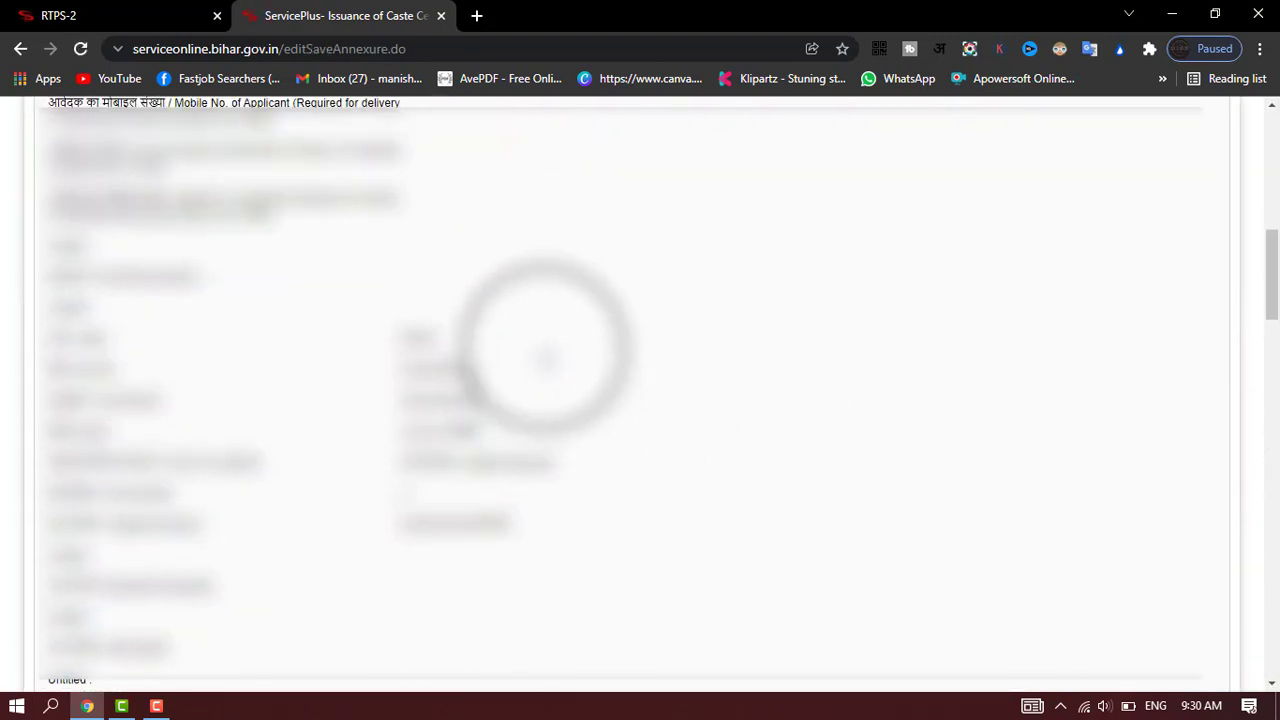
{"action": "scroll", "coordinate": [543, 357], "scroll_direction": "down", "scroll_amount": 3}
{"action": "scroll", "coordinate": [565, 325], "scroll_direction": "down", "scroll_amount": 10}
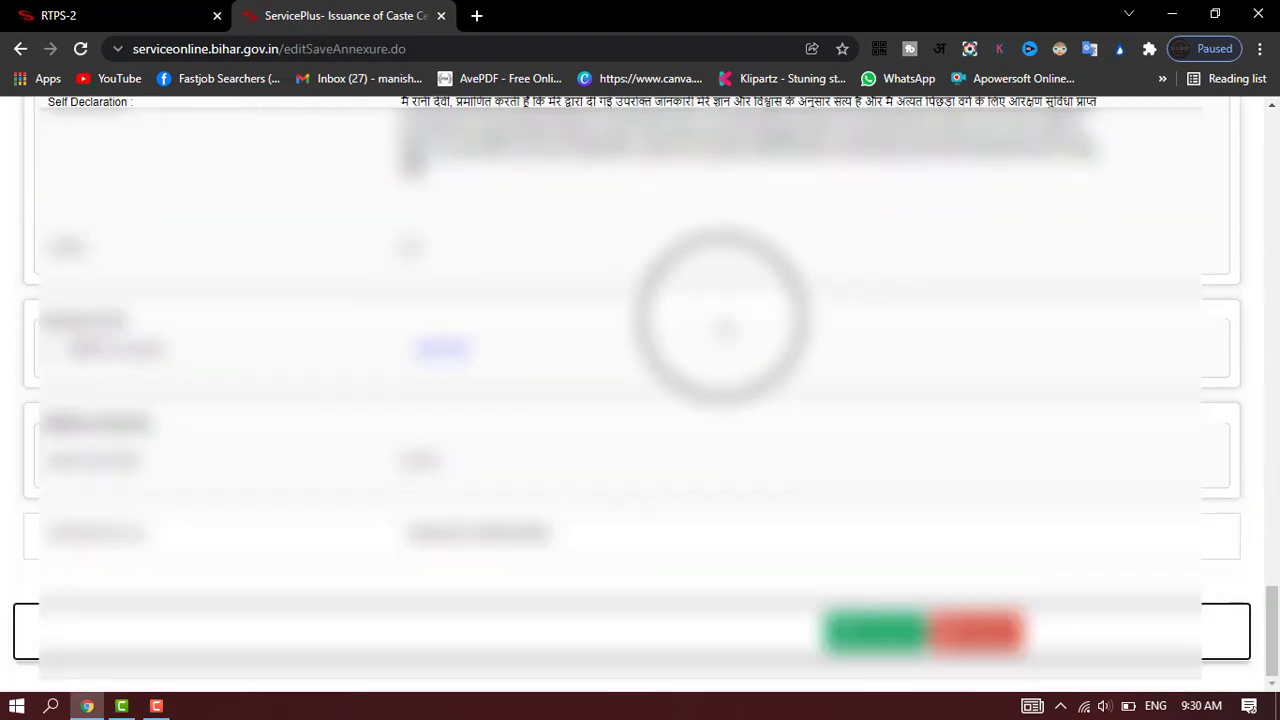
{"action": "scroll", "coordinate": [760, 420], "scroll_direction": "up", "scroll_amount": 1}
{"action": "scroll", "coordinate": [762, 420], "scroll_direction": "up", "scroll_amount": 15}
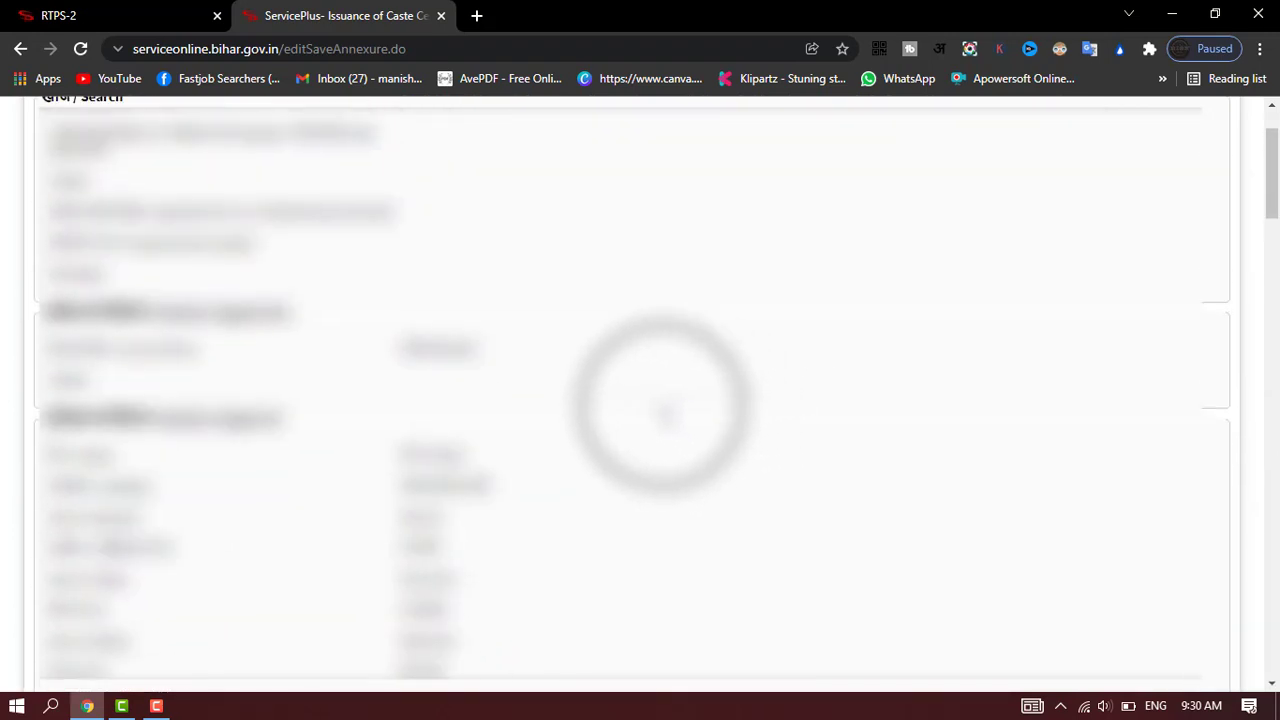
{"action": "scroll", "coordinate": [629, 409], "scroll_direction": "up", "scroll_amount": 3}
{"action": "scroll", "coordinate": [757, 400], "scroll_direction": "down", "scroll_amount": 8}
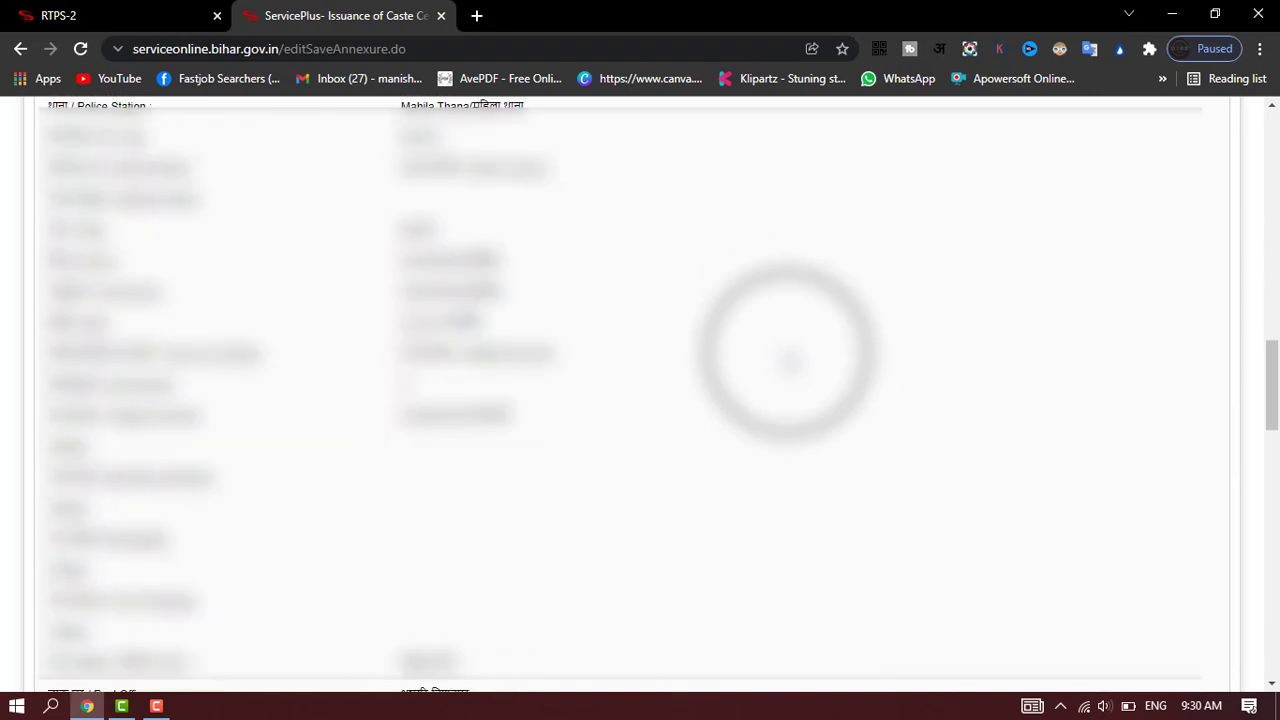
{"action": "scroll", "coordinate": [789, 357], "scroll_direction": "down", "scroll_amount": 12}
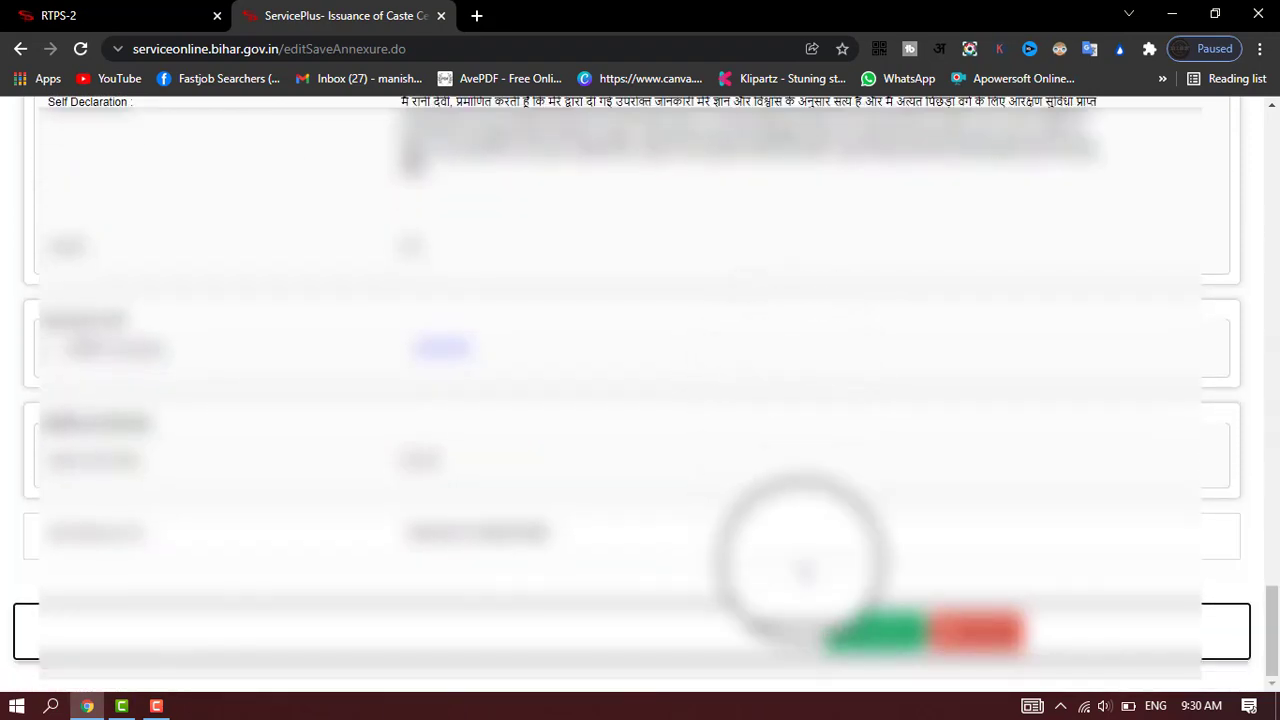